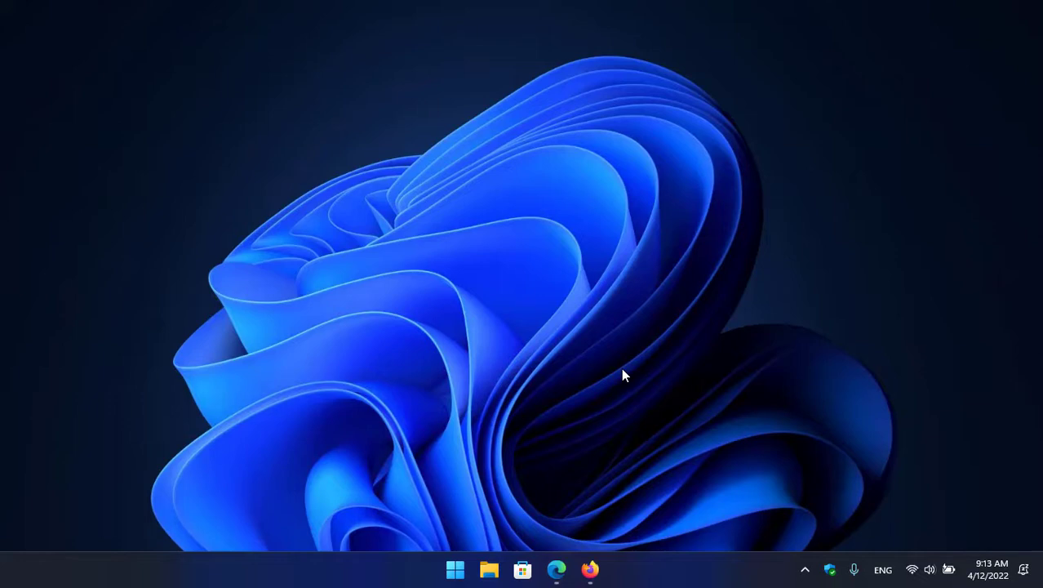
Bring up the unMineable coin list and scroll down to Avalanche (AVAX) and its BEP20 option.
{"action": "left_click", "coordinate": [556, 569]}
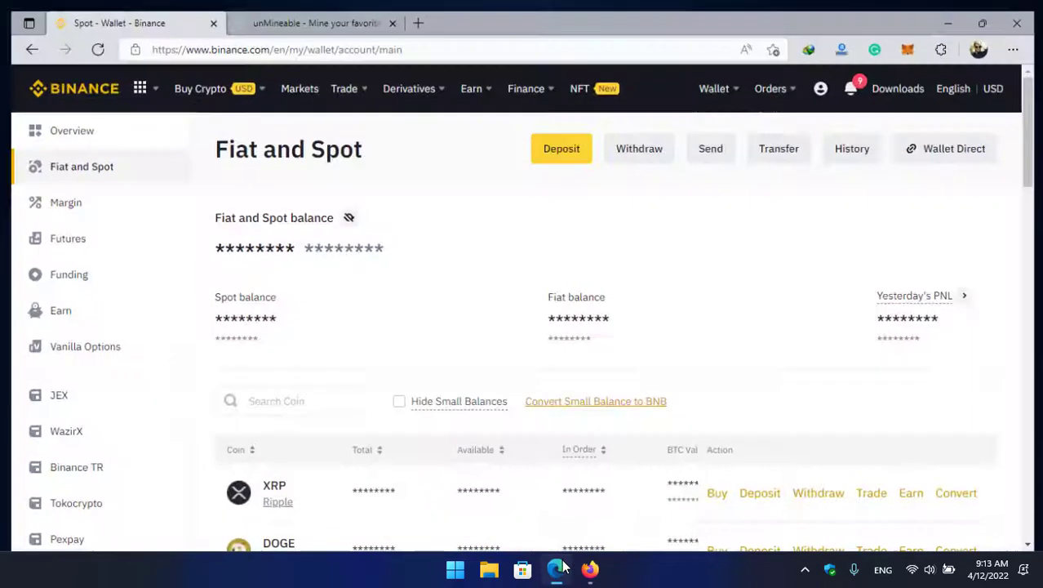
{"action": "left_click", "coordinate": [317, 20]}
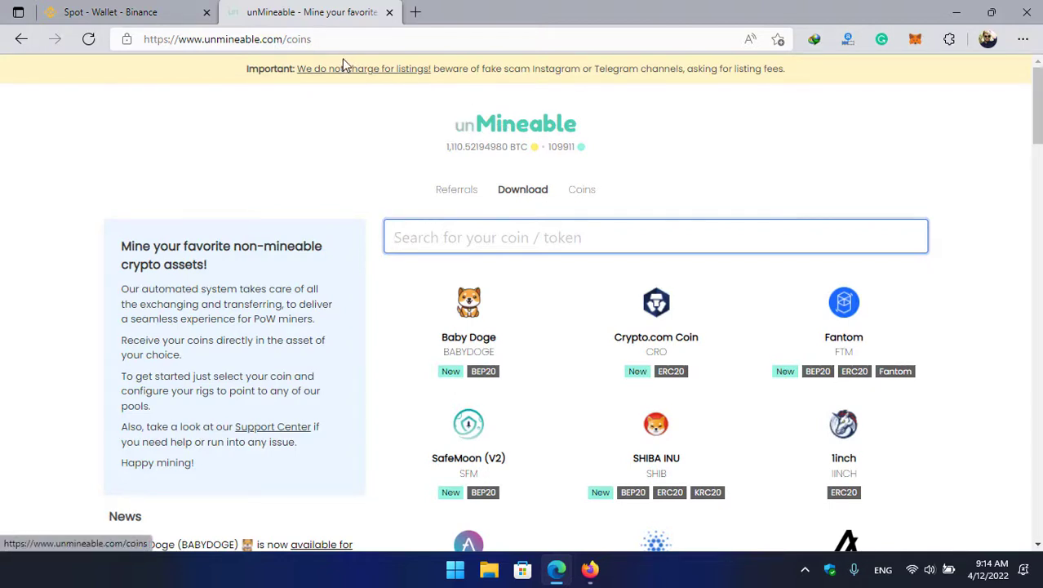
{"action": "scroll", "coordinate": [478, 122], "scroll_direction": "down", "scroll_amount": 1}
{"action": "scroll", "coordinate": [490, 124], "scroll_direction": "down", "scroll_amount": 1}
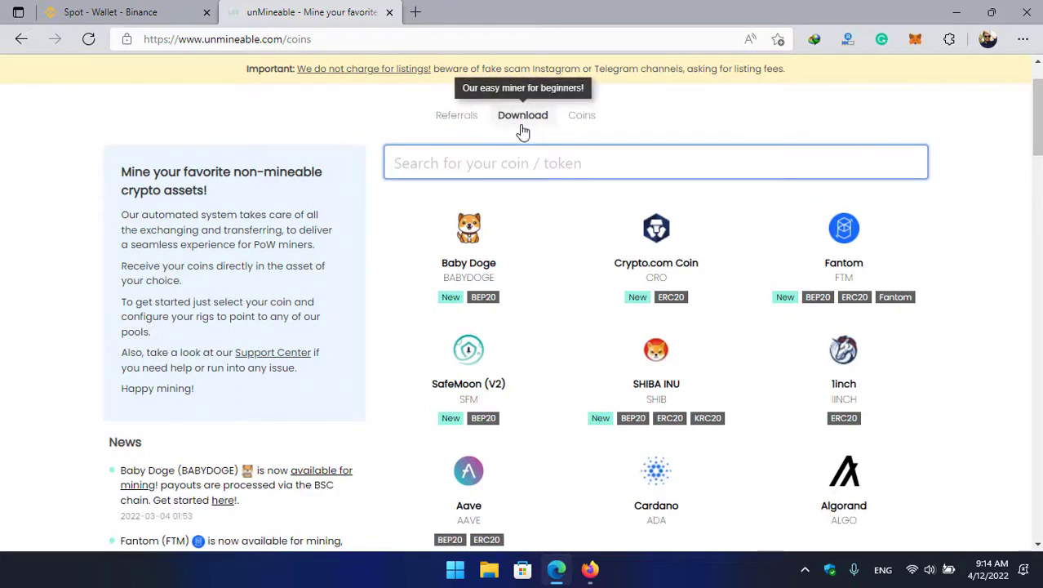
{"action": "scroll", "coordinate": [535, 132], "scroll_direction": "down", "scroll_amount": 2}
{"action": "scroll", "coordinate": [596, 190], "scroll_direction": "down", "scroll_amount": 1}
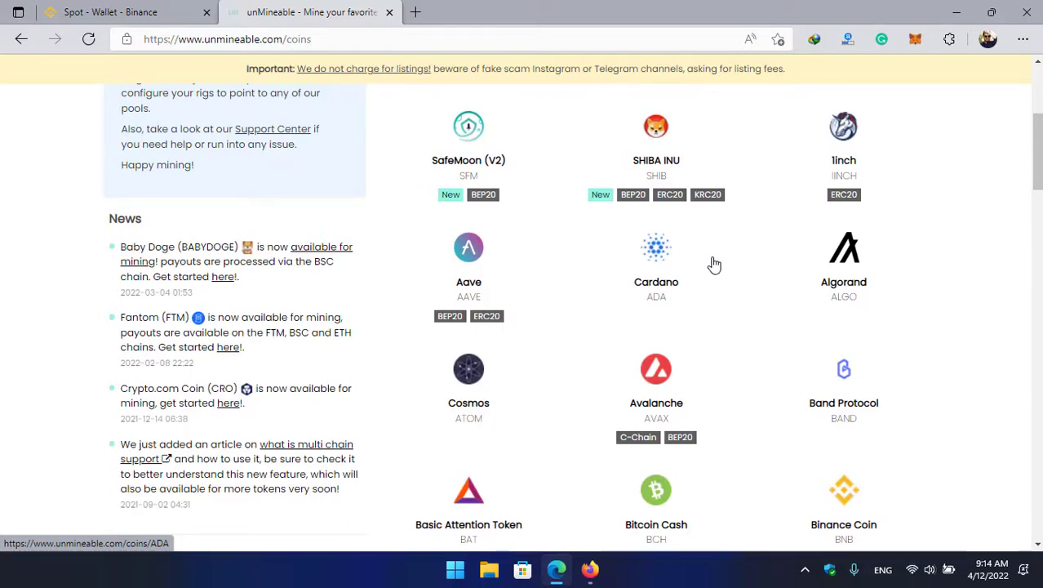
{"action": "scroll", "coordinate": [713, 263], "scroll_direction": "down", "scroll_amount": 2}
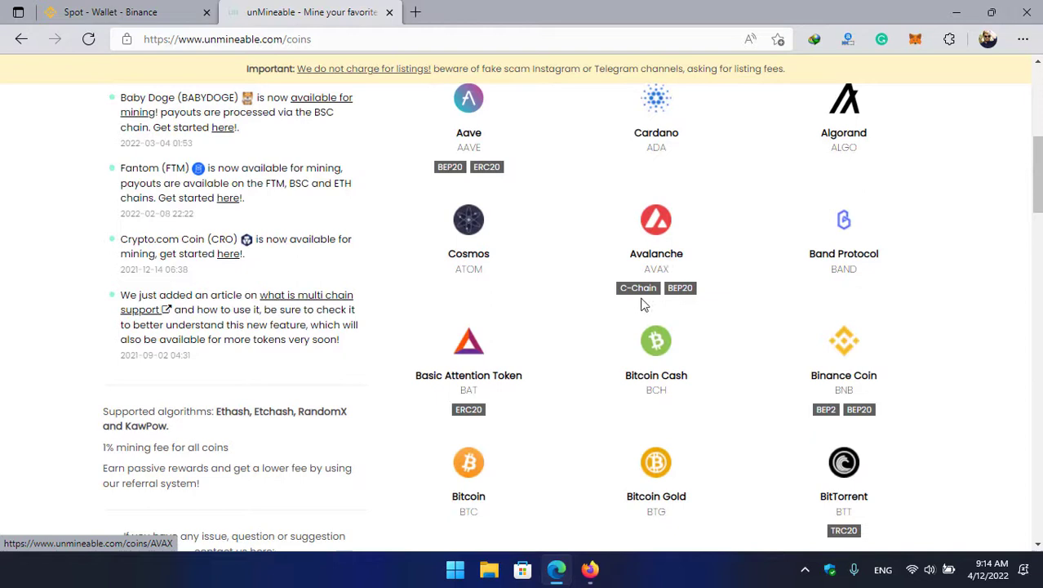
{"action": "mouse_move", "coordinate": [674, 295]}
Minimize the browser and make a new desktop folder called 'AVAX'.
{"action": "left_click", "coordinate": [960, 18]}
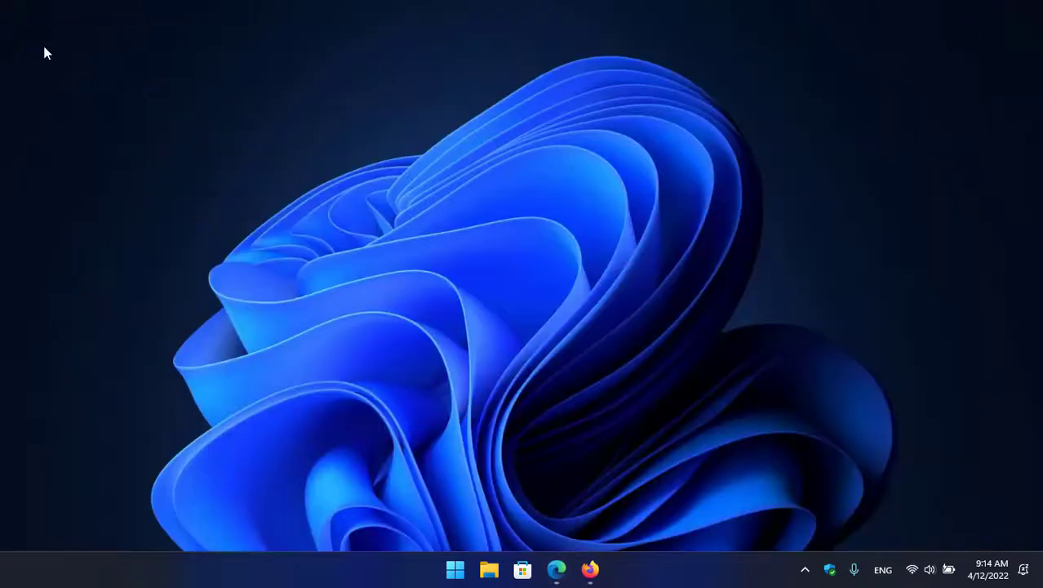
{"action": "right_click", "coordinate": [42, 46]}
{"action": "mouse_move", "coordinate": [129, 144]}
{"action": "left_click", "coordinate": [266, 150]}
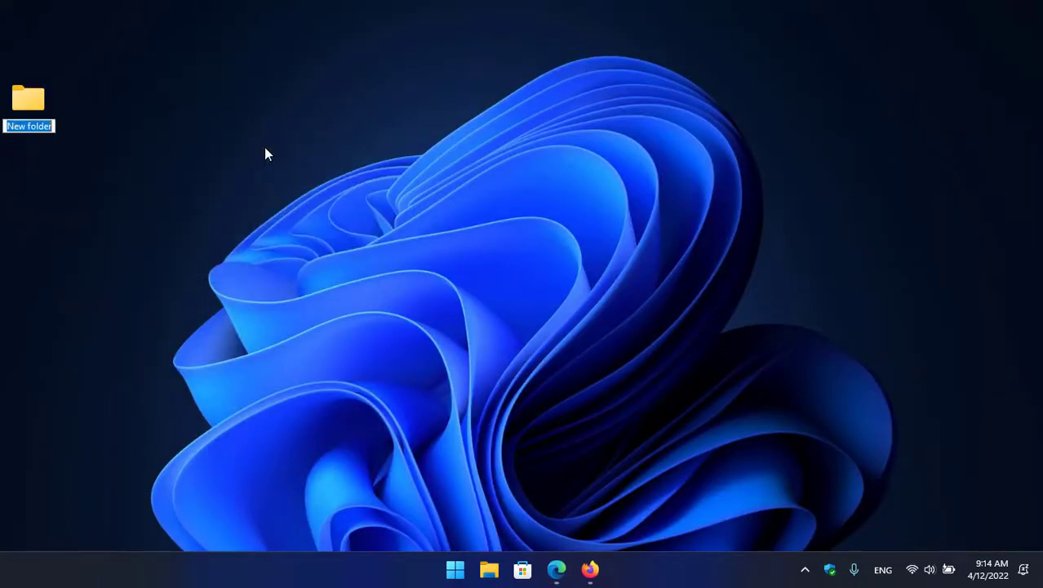
{"action": "type", "text": "AVAX"}
{"action": "key", "text": "Return"}
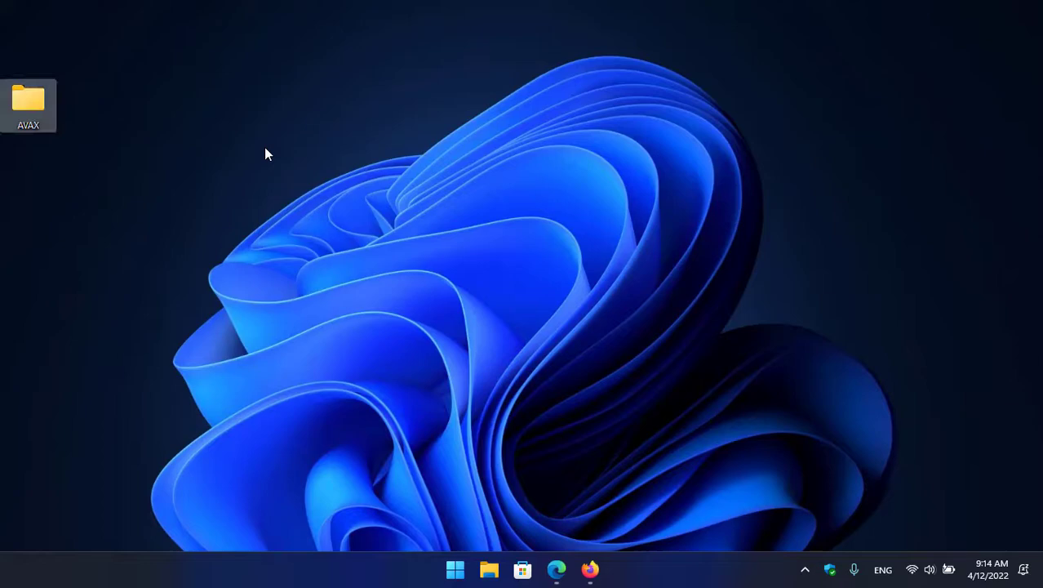
Open the Virus & threat protection settings in Windows Security and reach the exclusions list.
{"action": "left_click", "coordinate": [829, 569]}
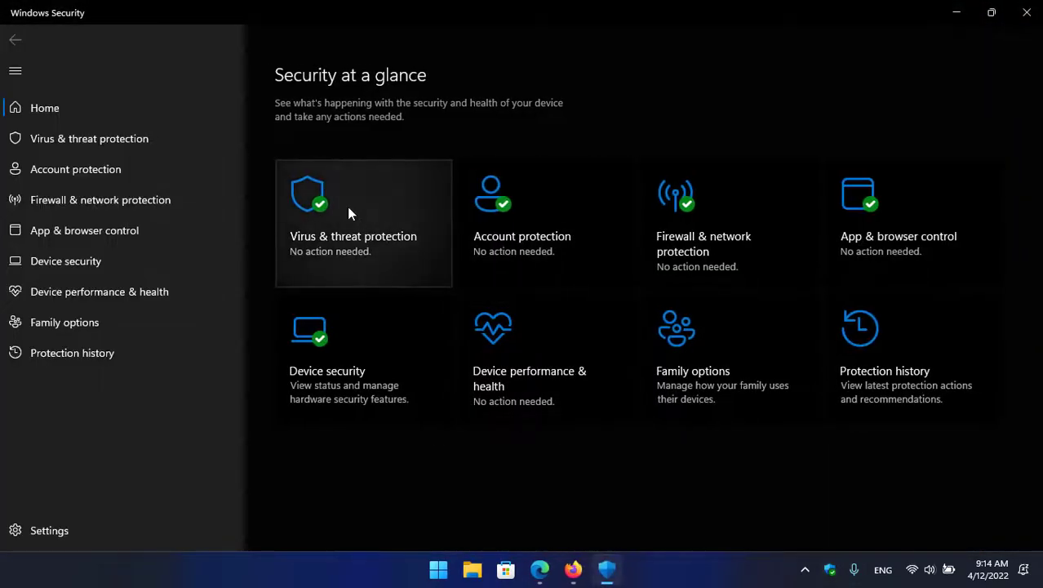
{"action": "left_click", "coordinate": [350, 208]}
{"action": "scroll", "coordinate": [401, 230], "scroll_direction": "down", "scroll_amount": 4}
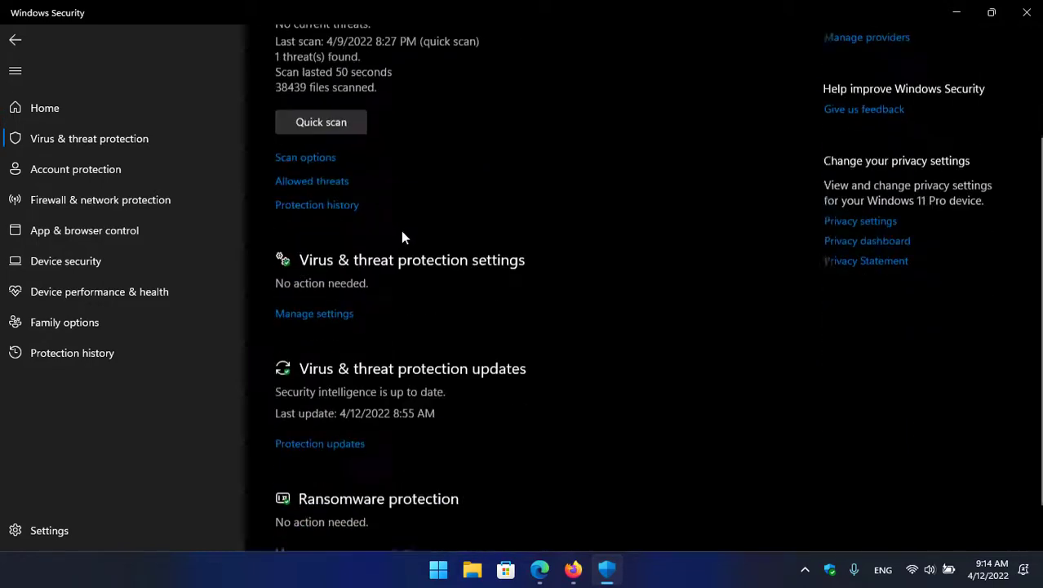
{"action": "left_click", "coordinate": [338, 273]}
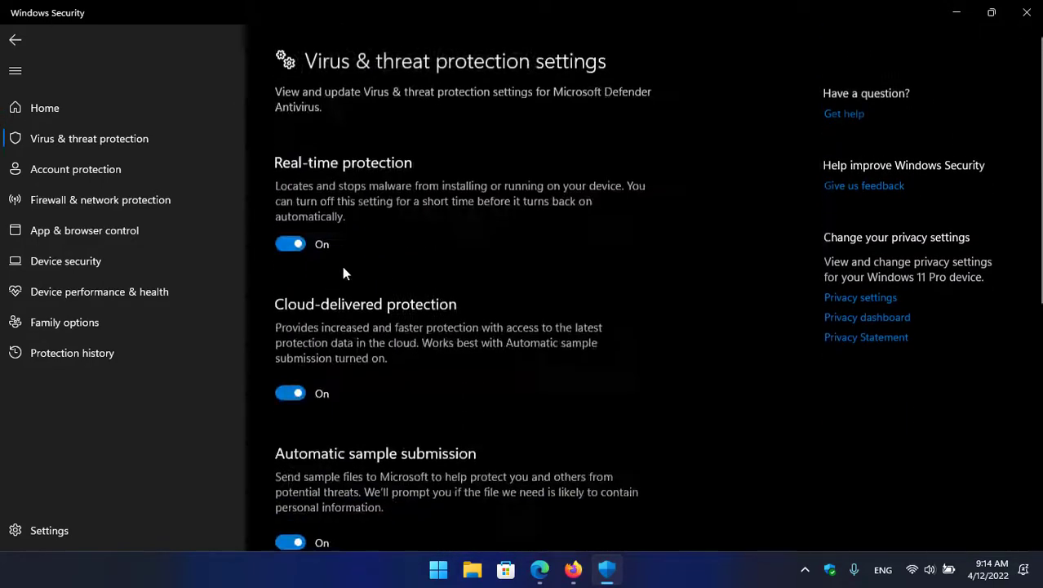
{"action": "scroll", "coordinate": [310, 245], "scroll_direction": "down", "scroll_amount": 1}
{"action": "scroll", "coordinate": [325, 245], "scroll_direction": "down", "scroll_amount": 5}
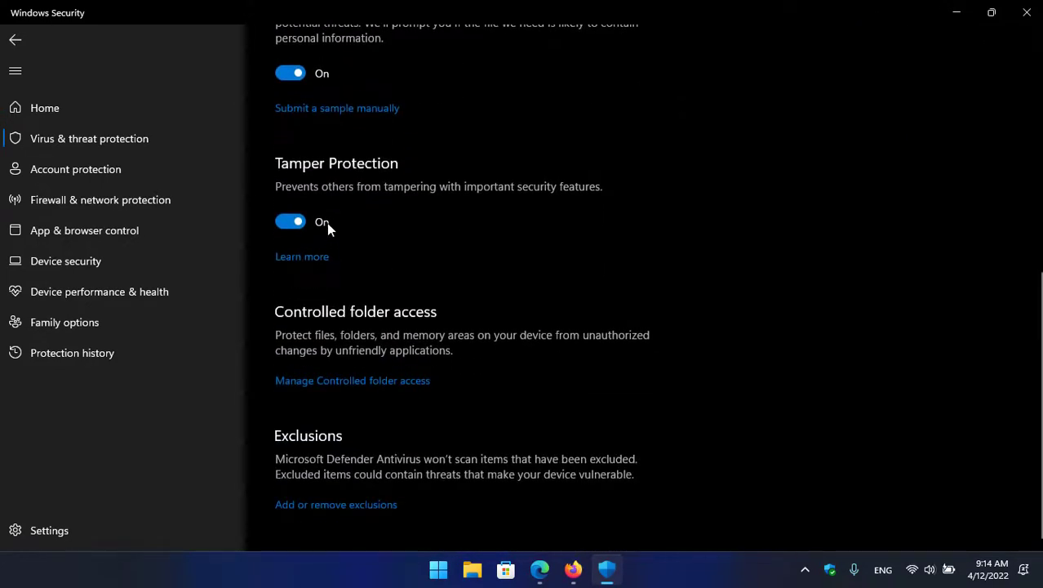
{"action": "left_click", "coordinate": [377, 503]}
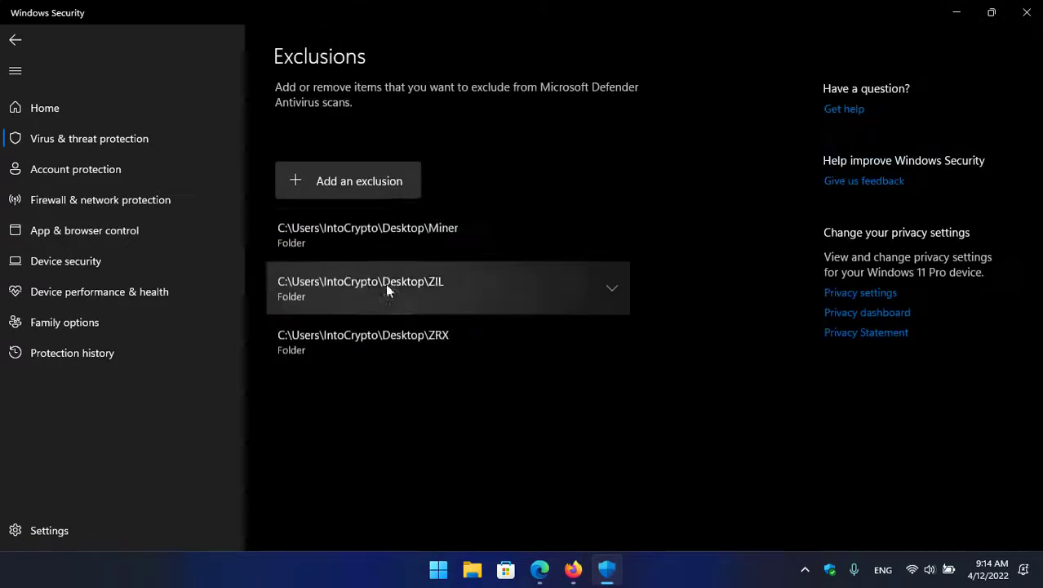
Add the Desktop\AVAX folder as a folder exclusion.
{"action": "left_click", "coordinate": [357, 181]}
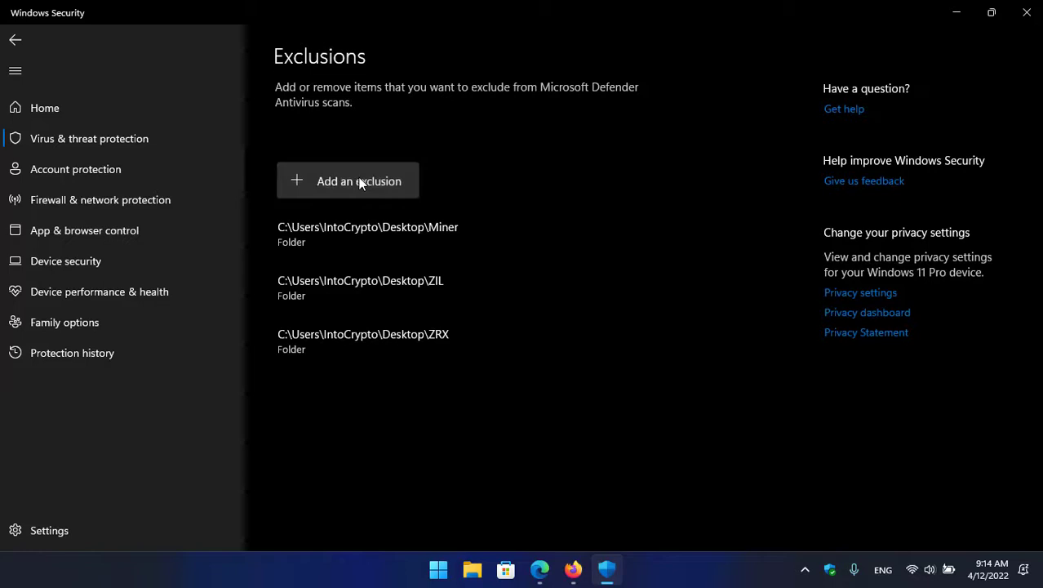
{"action": "left_click", "coordinate": [369, 236]}
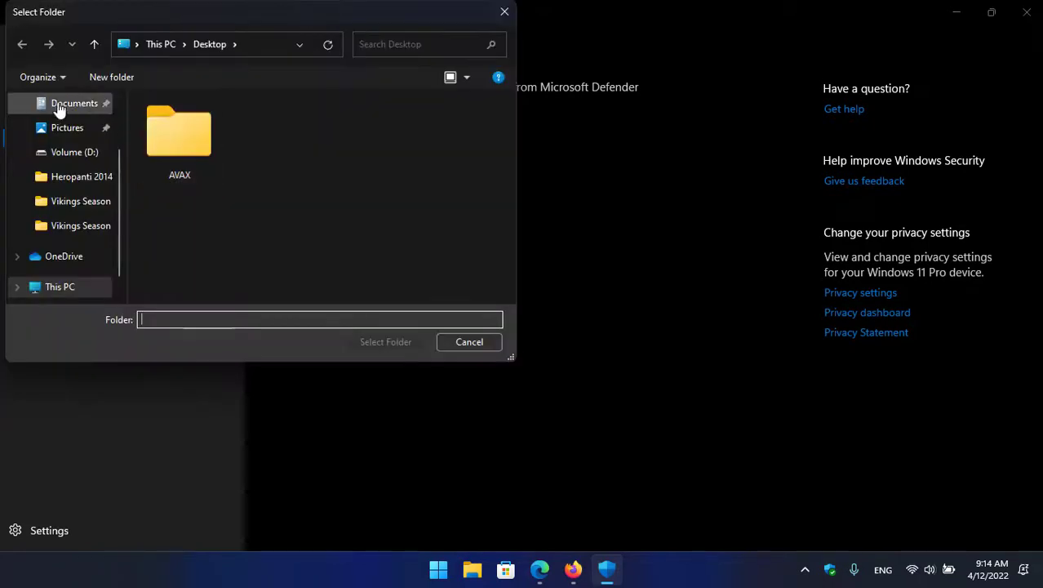
{"action": "left_click", "coordinate": [59, 106]}
{"action": "left_click", "coordinate": [66, 133]}
{"action": "double_click", "coordinate": [186, 156]}
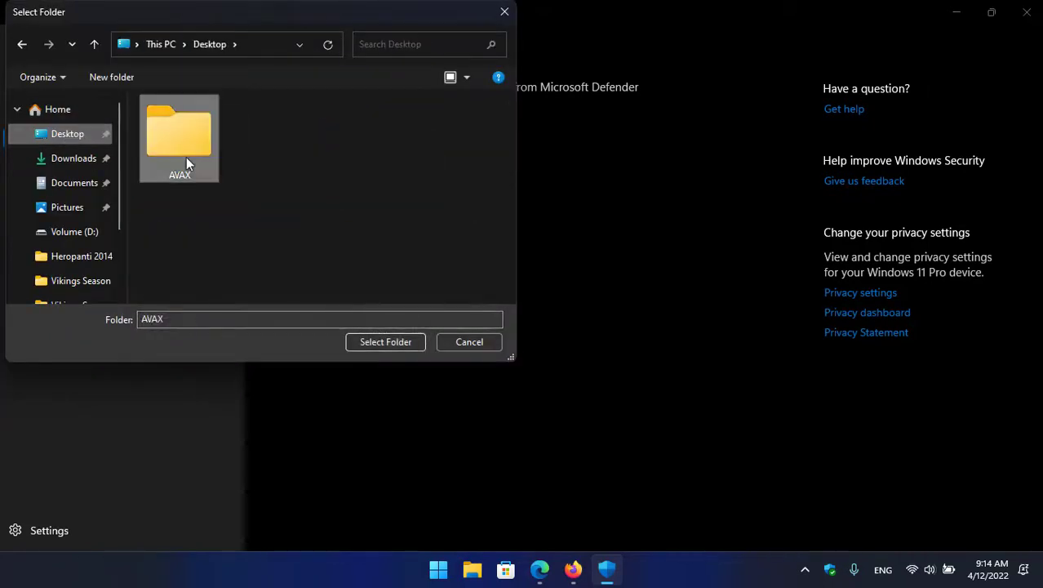
{"action": "left_click", "coordinate": [384, 343]}
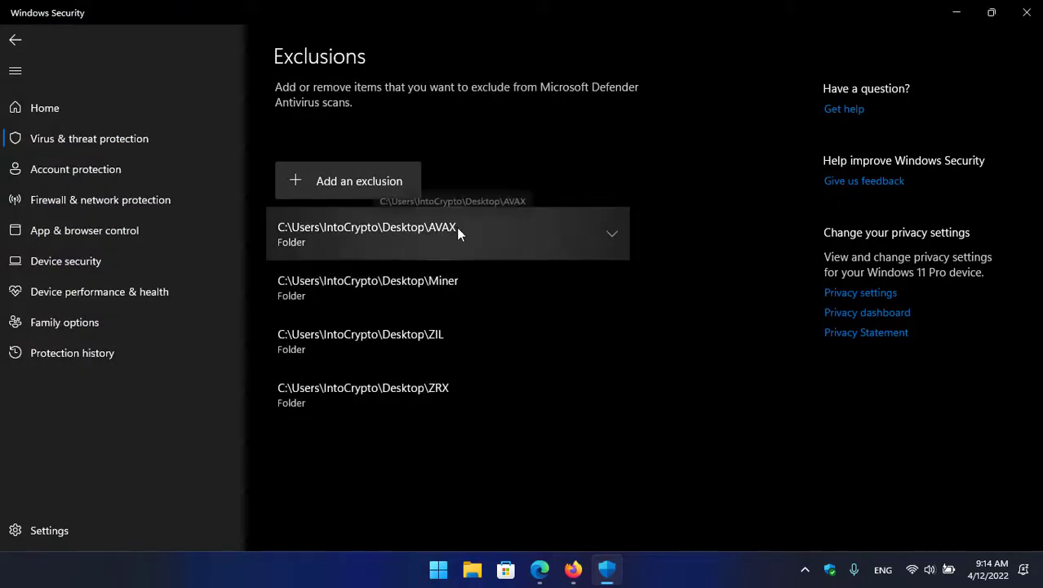
Close Windows Security and open link options for the v1.1.0-beta-mfi Win 64bits miner download.
{"action": "left_click", "coordinate": [1031, 22]}
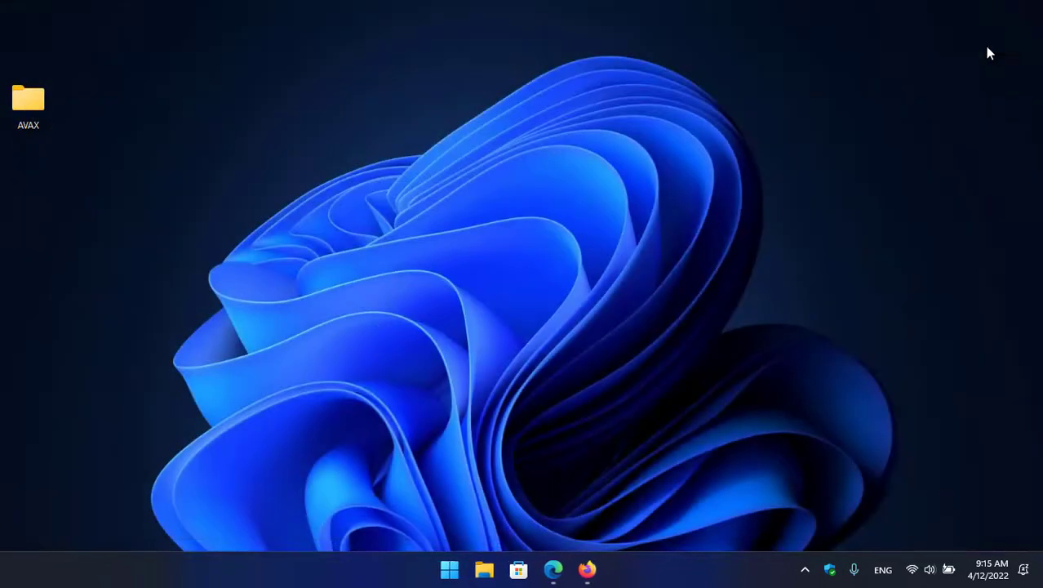
{"action": "left_click", "coordinate": [554, 579]}
{"action": "scroll", "coordinate": [502, 314], "scroll_direction": "up", "scroll_amount": 7}
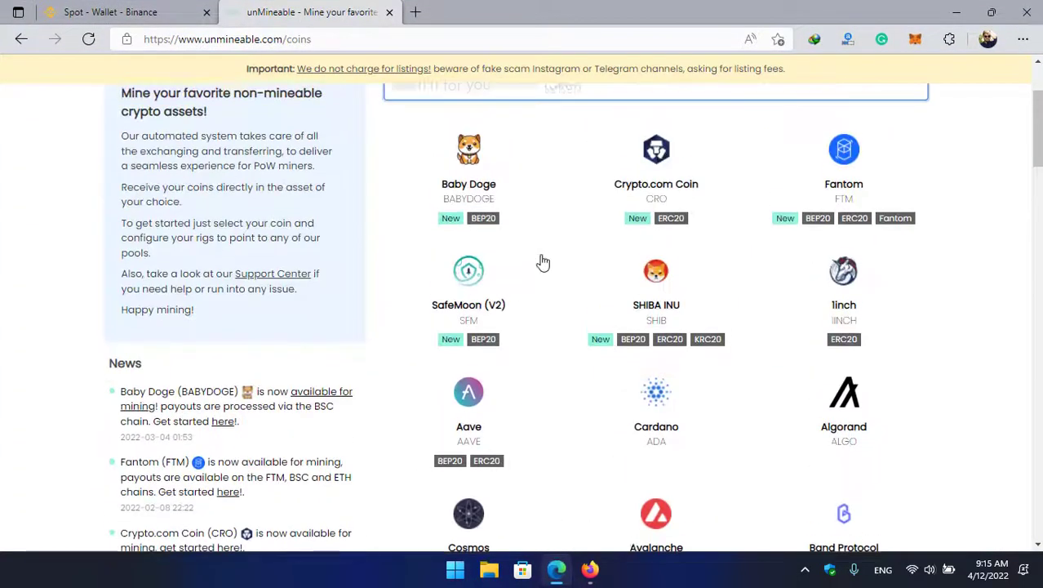
{"action": "left_click", "coordinate": [526, 195]}
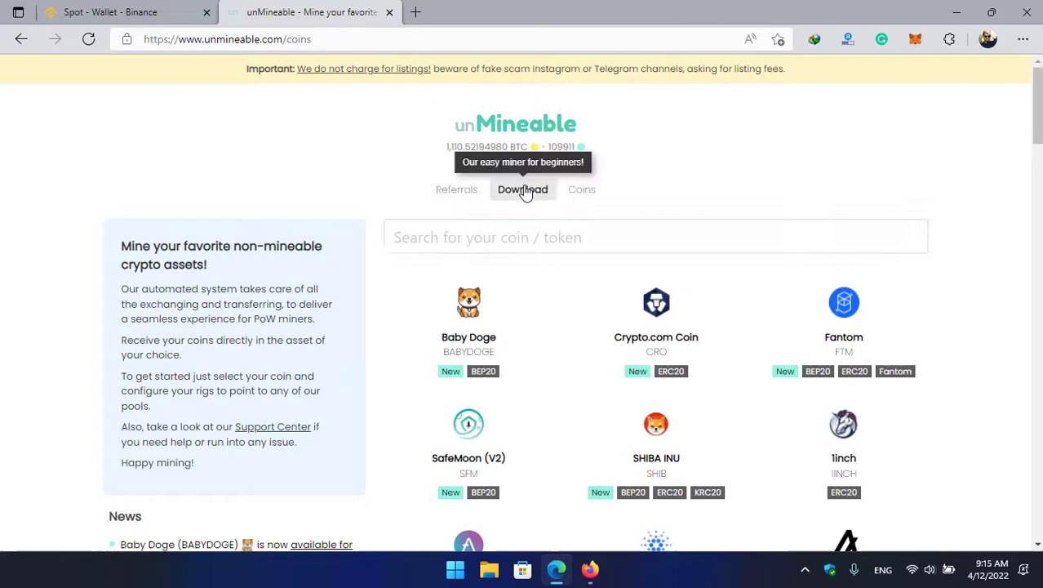
{"action": "scroll", "coordinate": [377, 383], "scroll_direction": "down", "scroll_amount": 2}
{"action": "scroll", "coordinate": [361, 366], "scroll_direction": "up", "scroll_amount": 2}
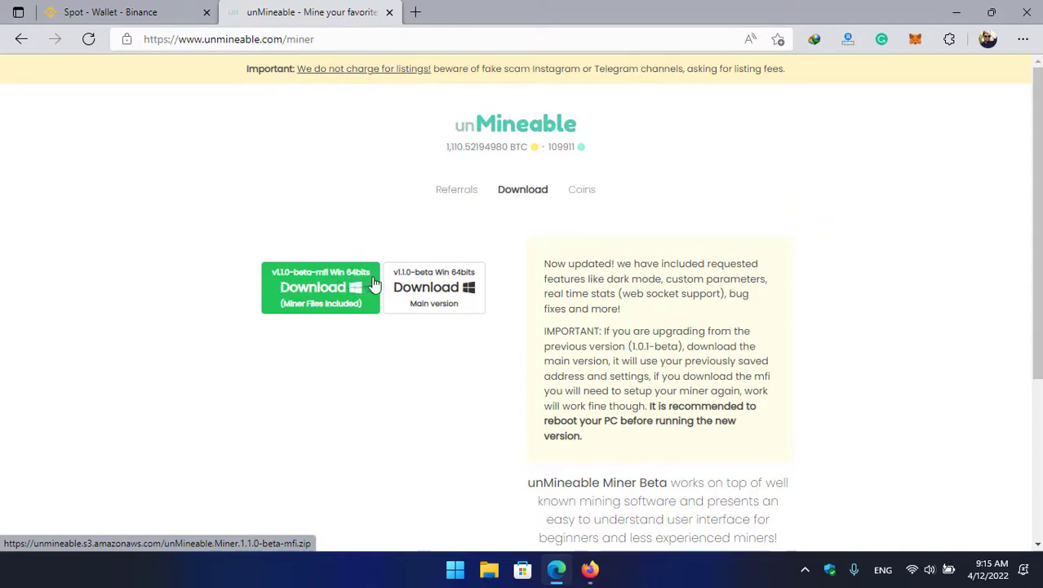
{"action": "right_click", "coordinate": [329, 289]}
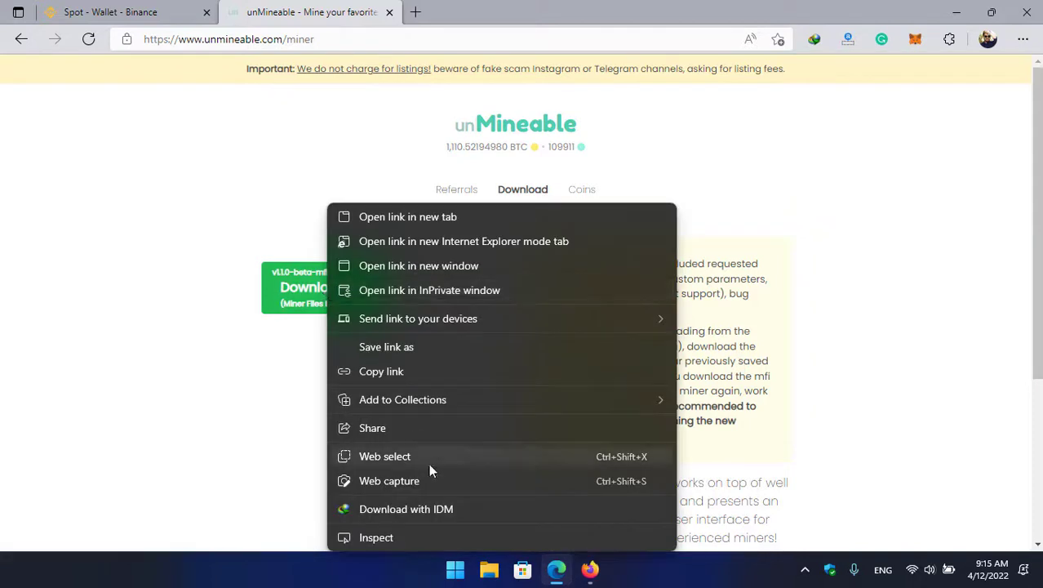
Download unMineable.Miner.1.1.0-beta-mfi.zip with IDM into the desktop AVAX folder.
{"action": "left_click", "coordinate": [437, 508]}
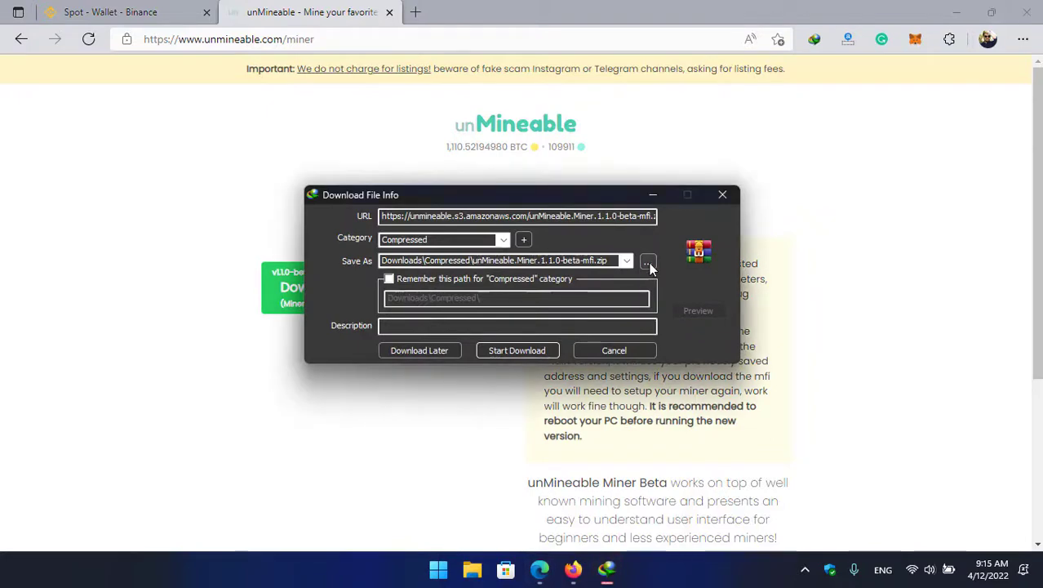
{"action": "left_click", "coordinate": [647, 262]}
{"action": "scroll", "coordinate": [327, 228], "scroll_direction": "up", "scroll_amount": 3}
{"action": "left_click", "coordinate": [332, 219]}
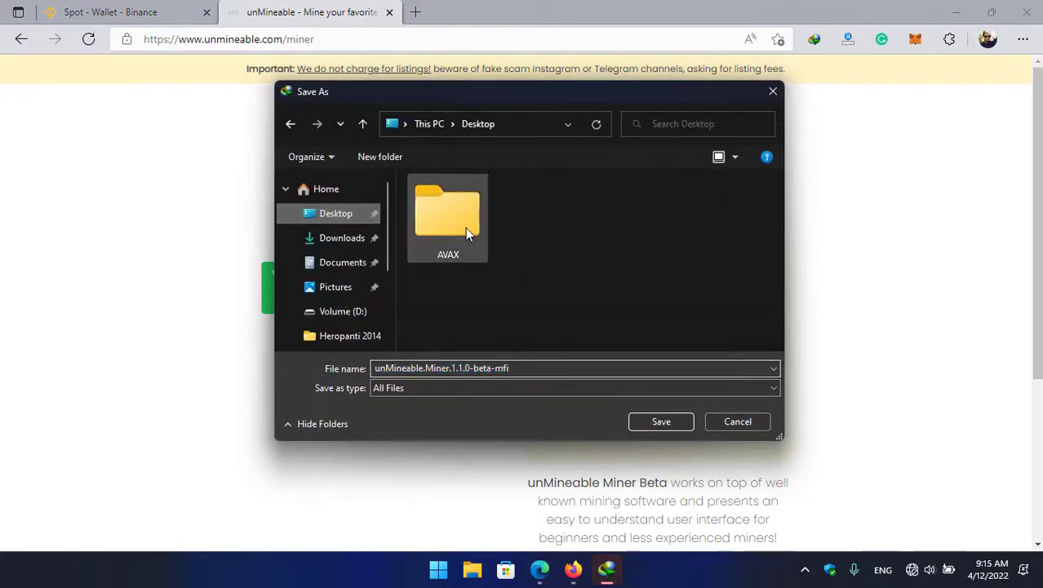
{"action": "double_click", "coordinate": [466, 227]}
{"action": "left_click", "coordinate": [659, 421]}
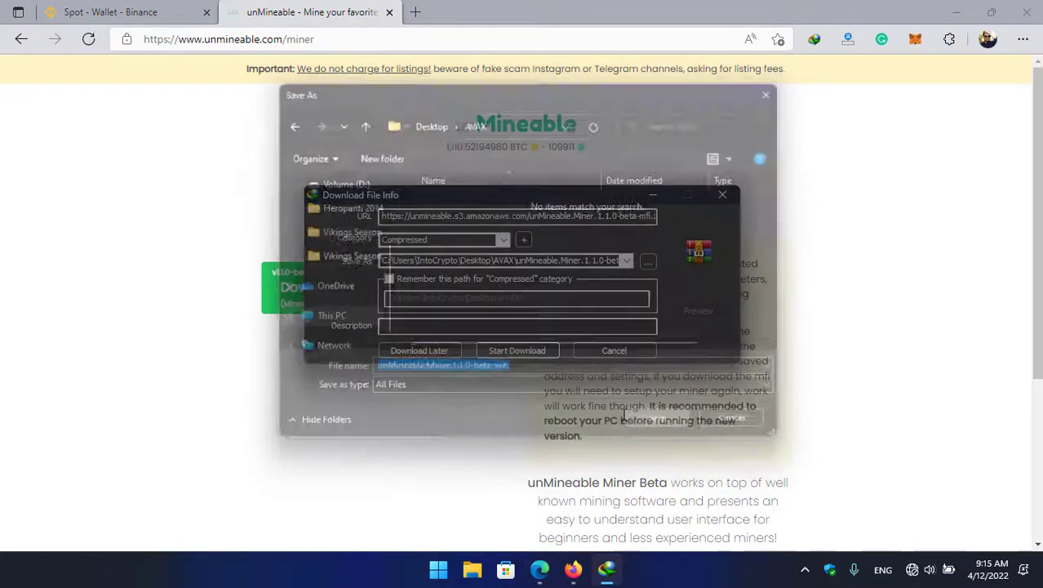
{"action": "left_click", "coordinate": [528, 350]}
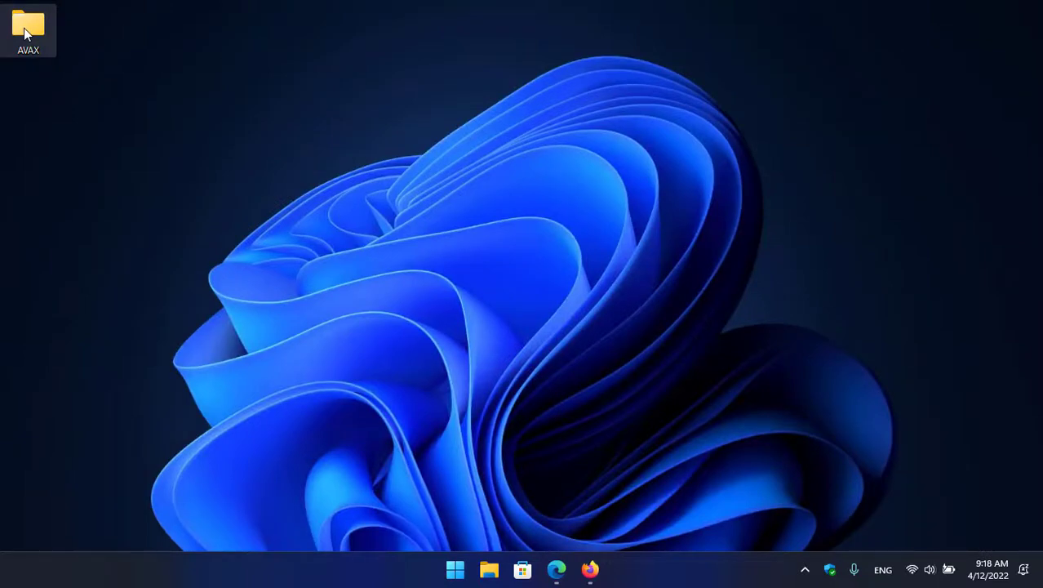
Extract the miner archive inside the AVAX folder and run the unMineable Miner 1.1.0-beta-mfi application.
{"action": "double_click", "coordinate": [24, 30]}
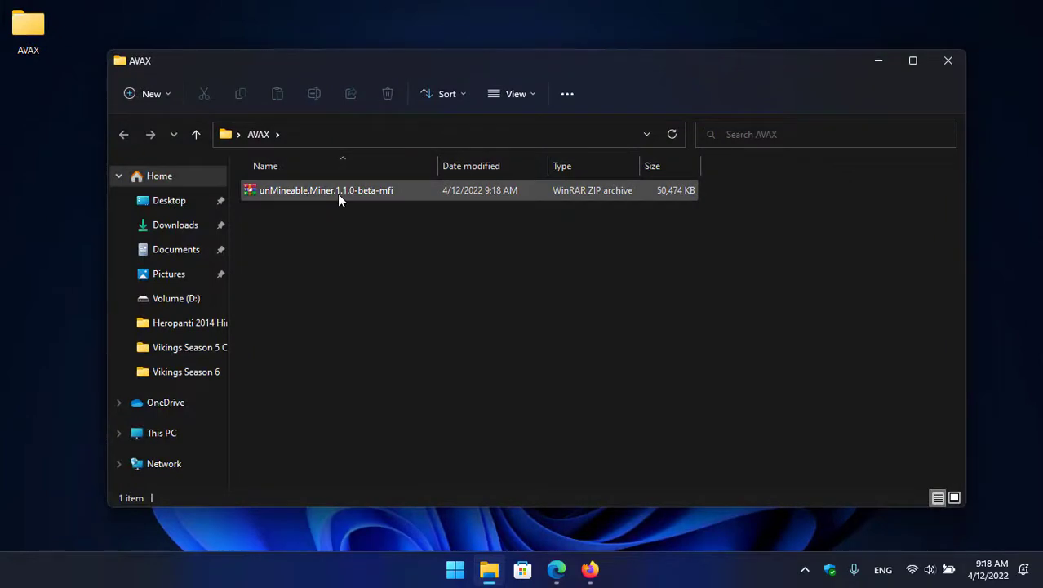
{"action": "left_click", "coordinate": [350, 194]}
{"action": "right_click", "coordinate": [351, 194]}
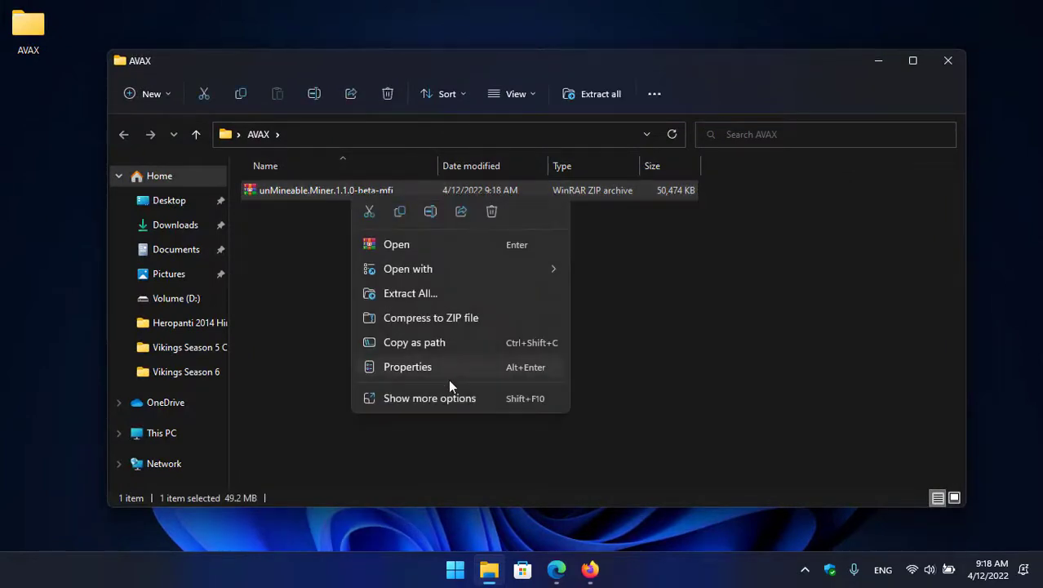
{"action": "left_click", "coordinate": [448, 400]}
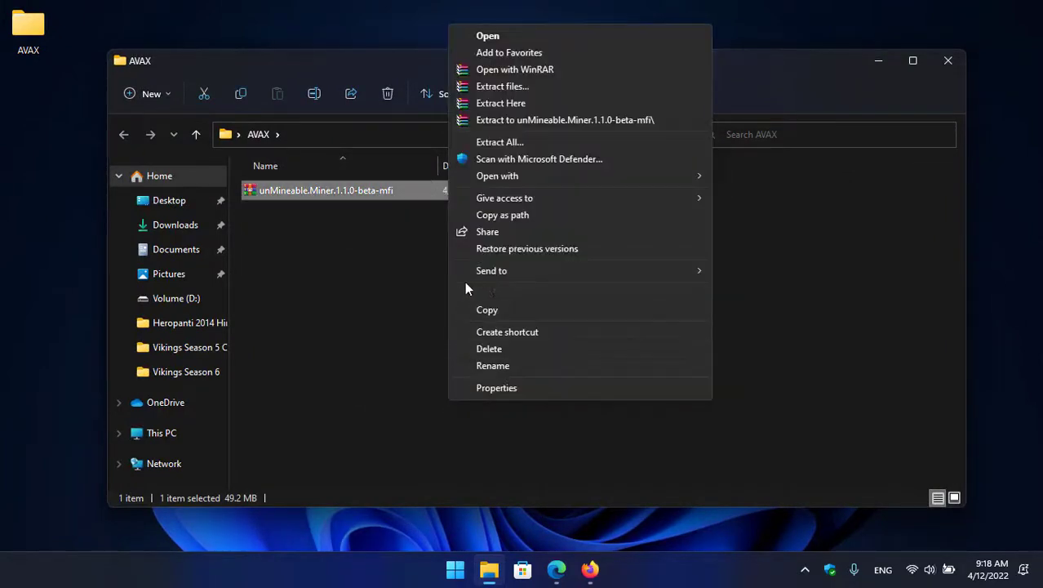
{"action": "left_click", "coordinate": [498, 102]}
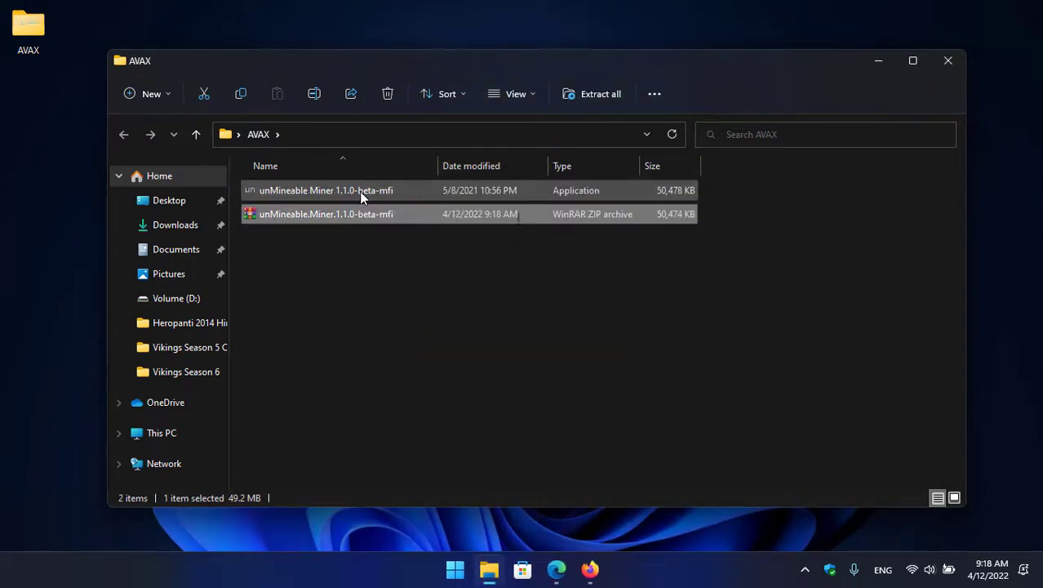
{"action": "left_click", "coordinate": [360, 191]}
{"action": "double_click", "coordinate": [362, 191]}
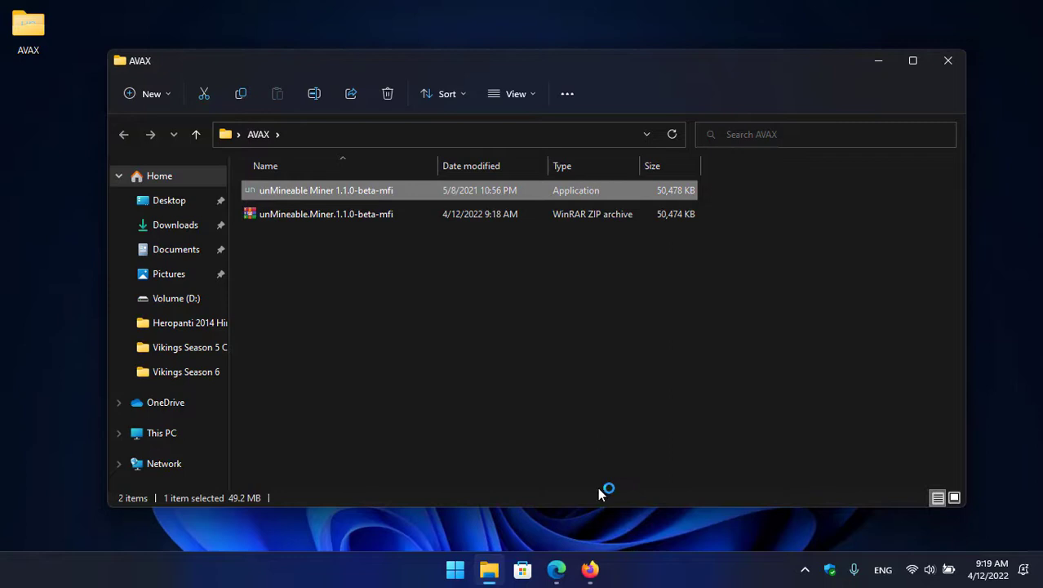
Minimize the AVAX folder and get past the welcome screen with CPU as the mining hardware.
{"action": "left_click", "coordinate": [867, 63]}
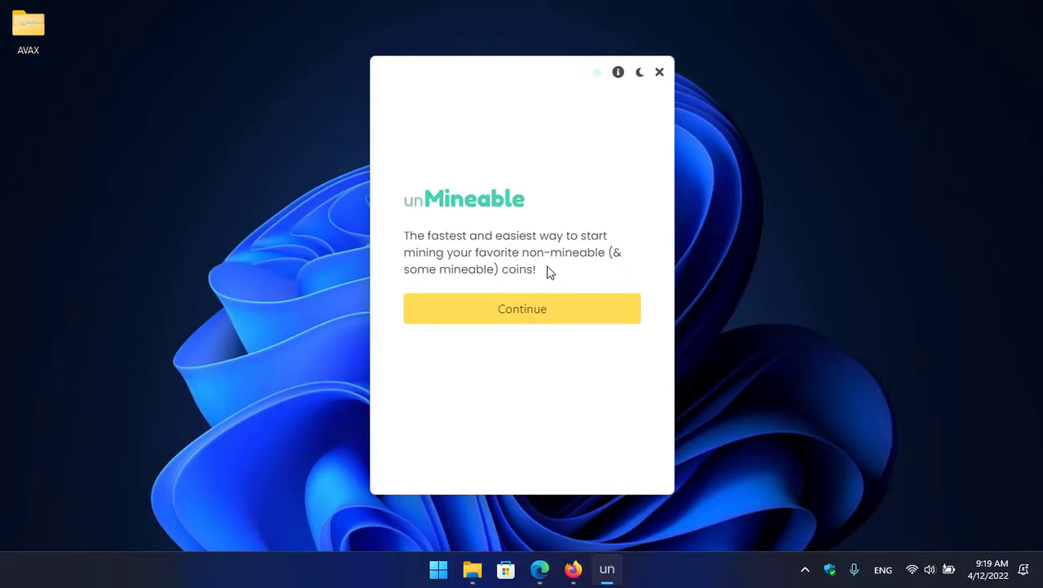
{"action": "left_click", "coordinate": [515, 310]}
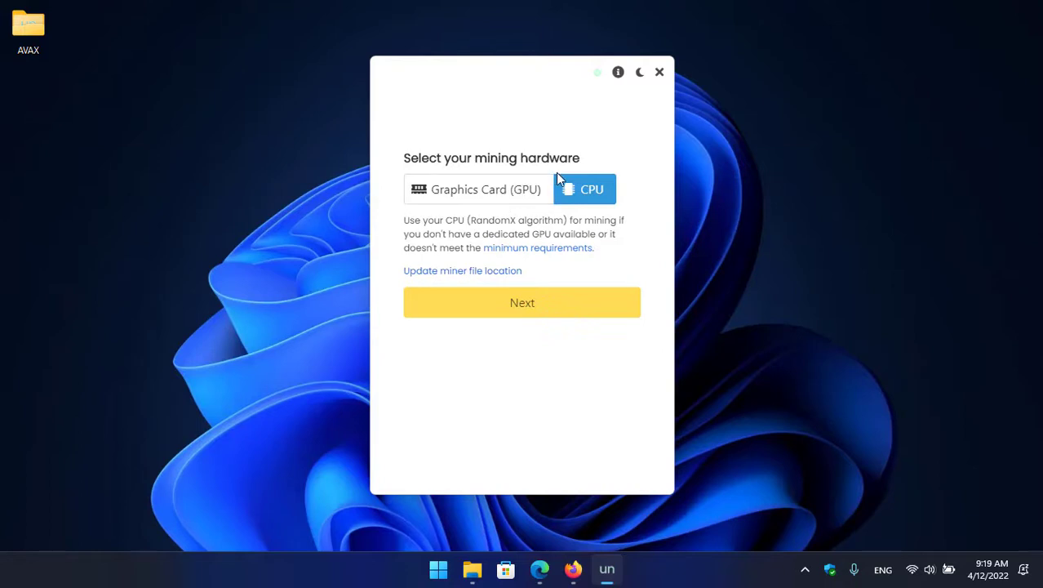
{"action": "left_click", "coordinate": [525, 309]}
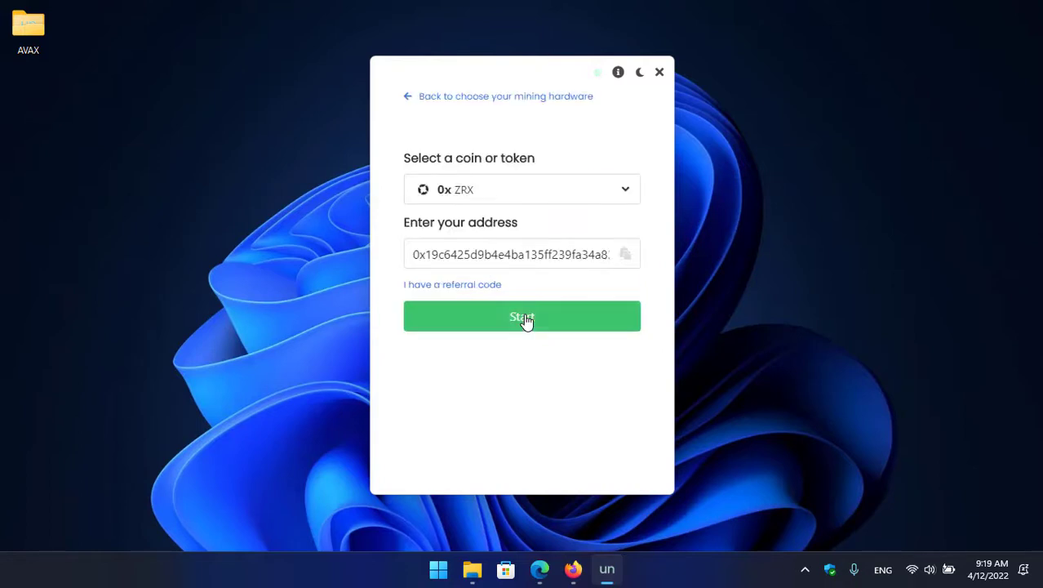
Choose Avalanche (AVAX) as the coin and delete the old payout address.
{"action": "left_click", "coordinate": [497, 198]}
{"action": "type", "text": "ava"}
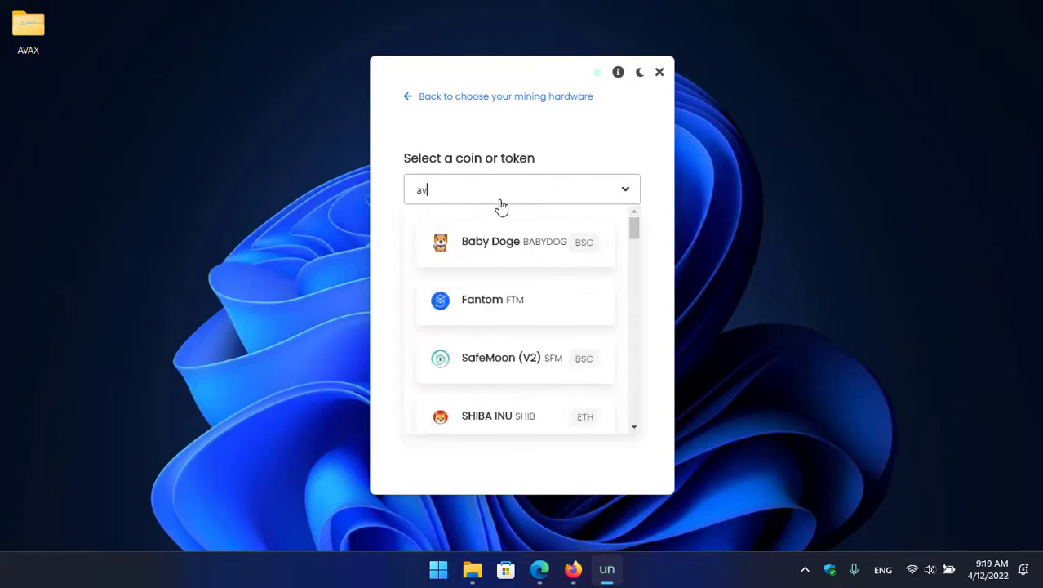
{"action": "left_click", "coordinate": [515, 240]}
{"action": "left_click", "coordinate": [507, 244]}
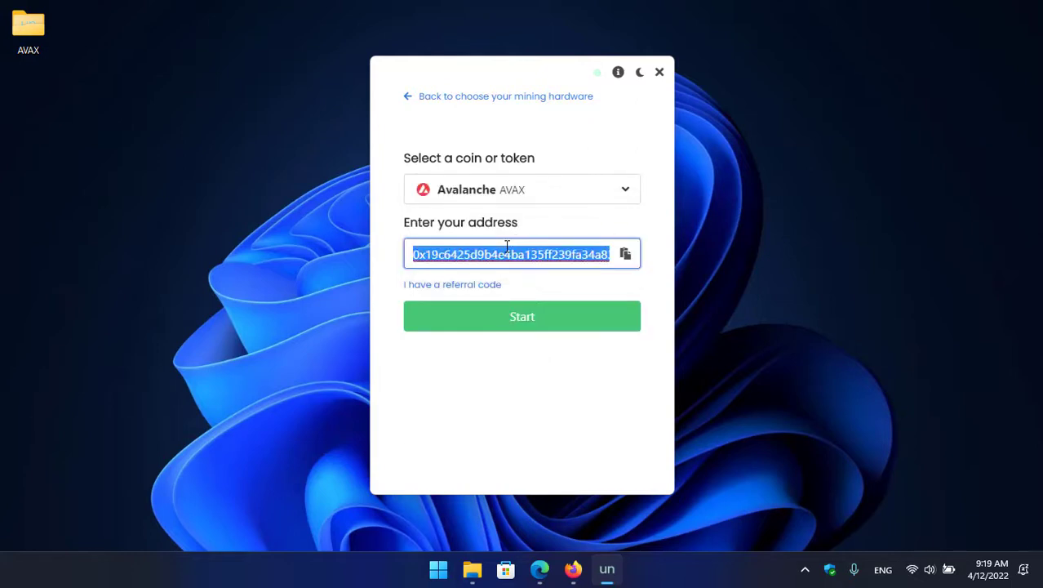
{"action": "key", "text": "BackSpace"}
Find AVAX in the Binance wallet and copy its BNB Smart Chain (BEP20) deposit address.
{"action": "mouse_move", "coordinate": [545, 570]}
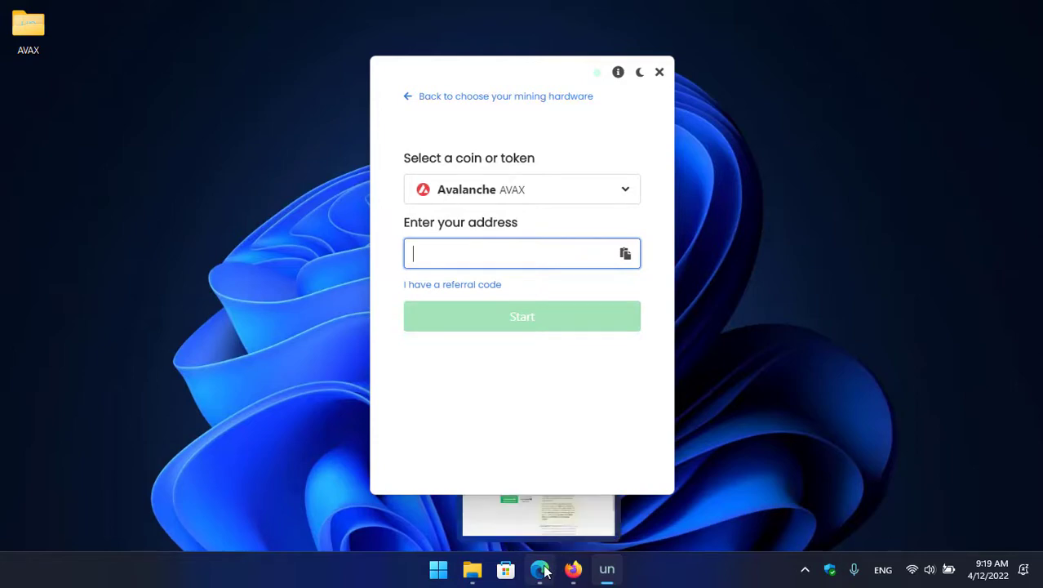
{"action": "left_click", "coordinate": [462, 513]}
{"action": "left_click", "coordinate": [181, 10]}
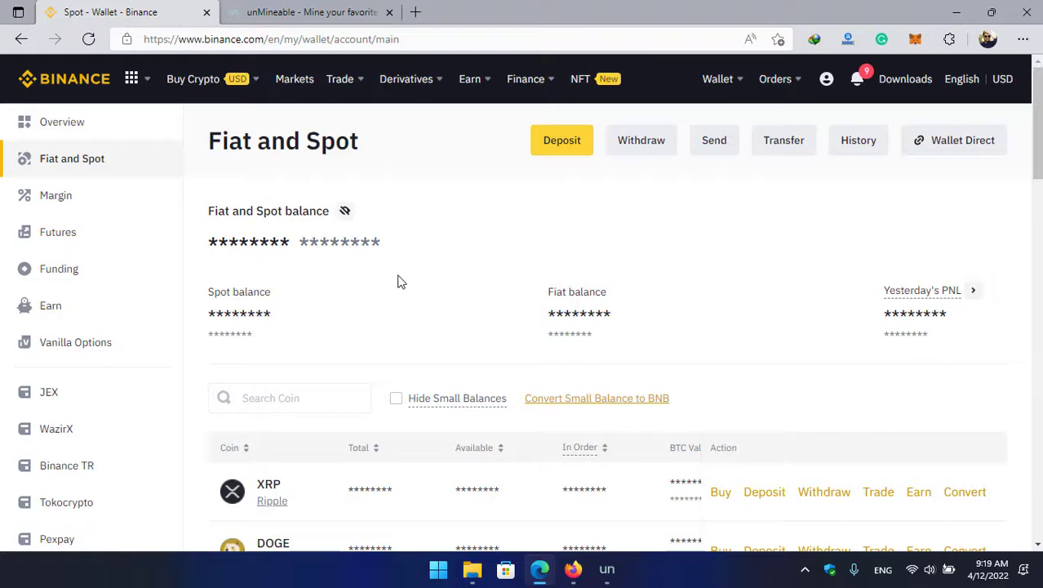
{"action": "scroll", "coordinate": [309, 291], "scroll_direction": "down", "scroll_amount": 1}
{"action": "left_click", "coordinate": [310, 324]}
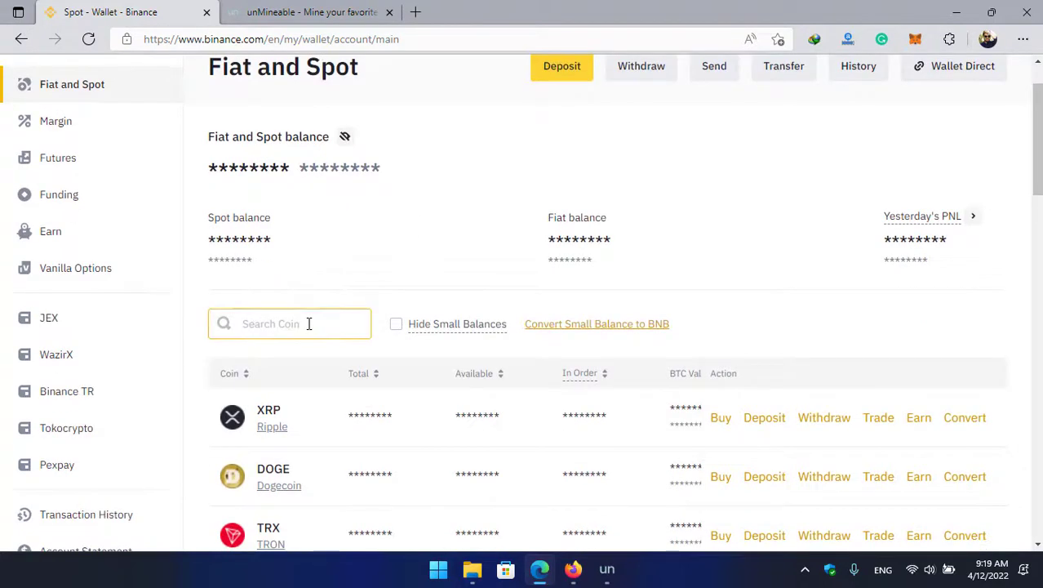
{"action": "type", "text": "avax"}
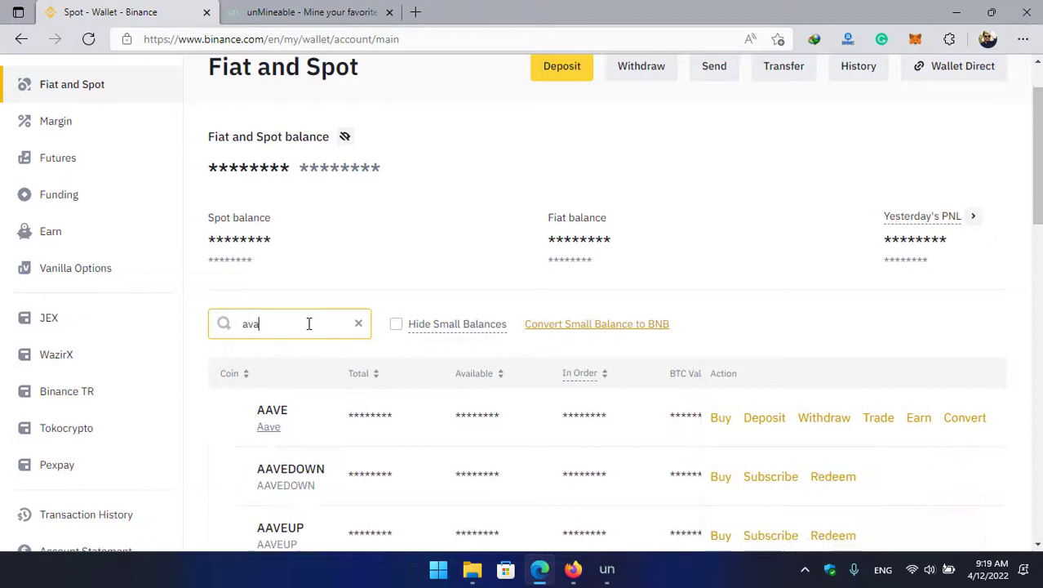
{"action": "left_click", "coordinate": [749, 423]}
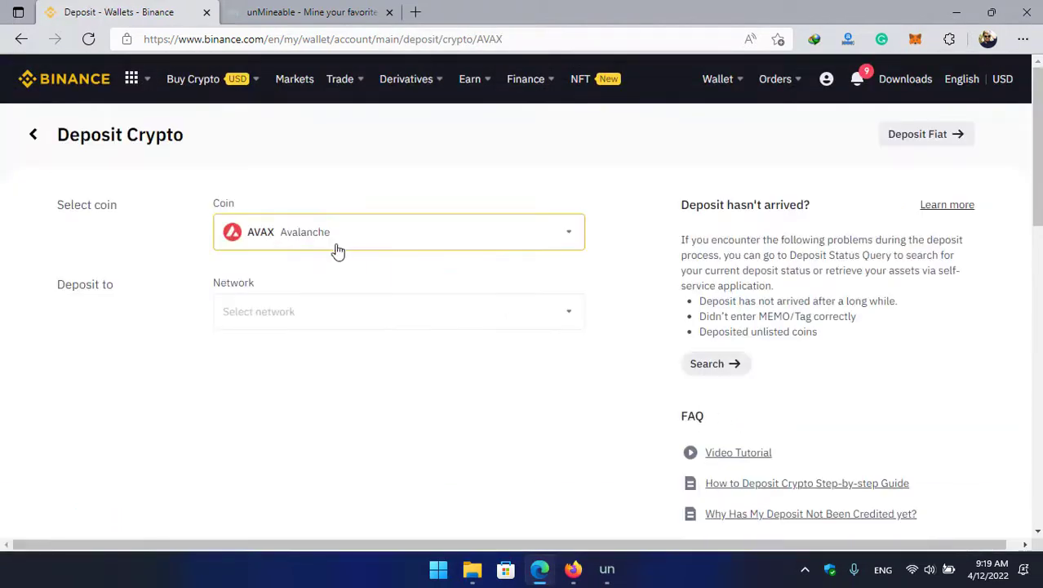
{"action": "left_click", "coordinate": [307, 315]}
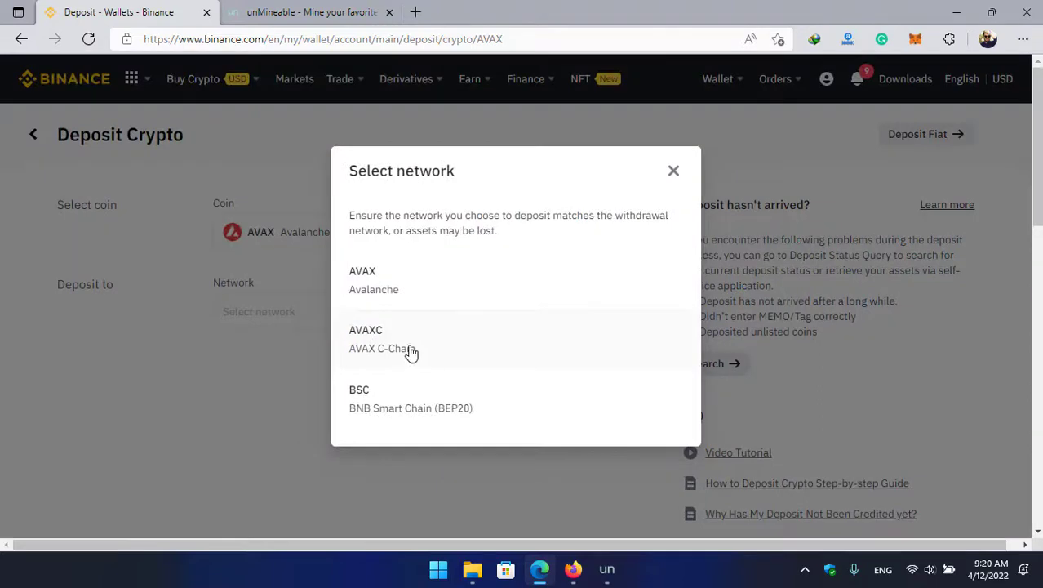
{"action": "left_click", "coordinate": [426, 414]}
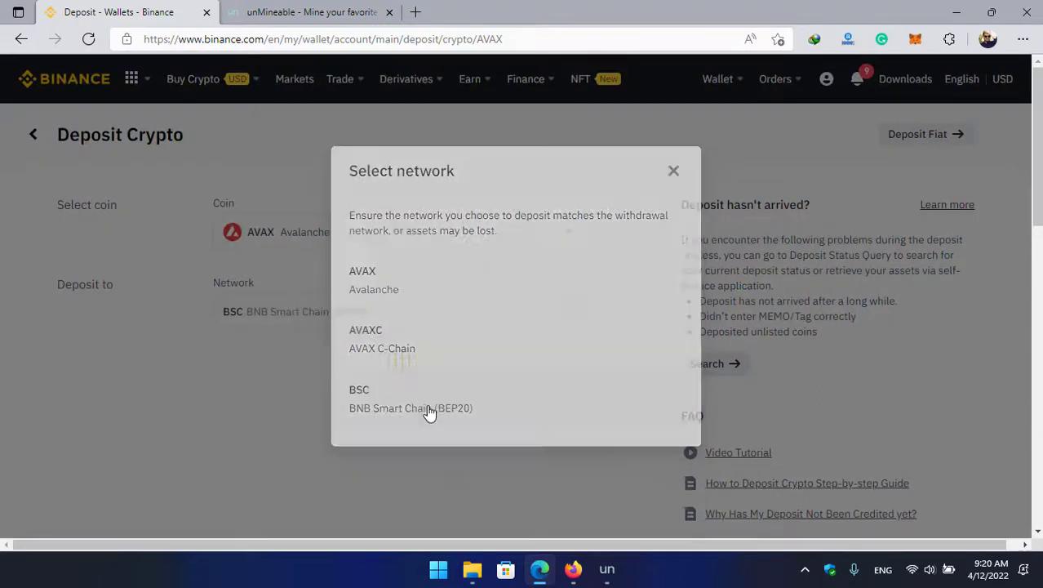
{"action": "left_click", "coordinate": [492, 378]}
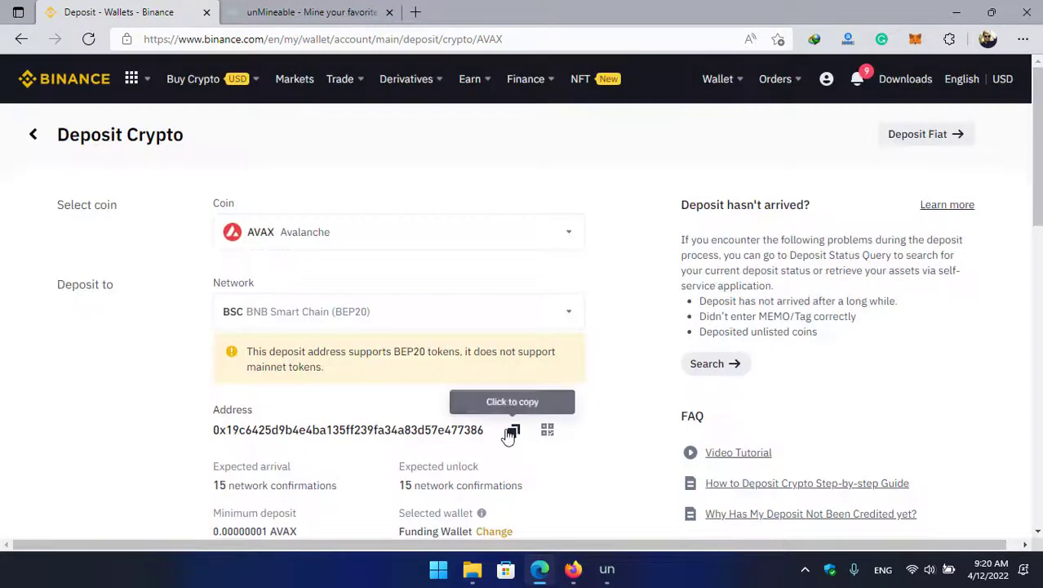
{"action": "left_click", "coordinate": [513, 430]}
Paste the Binance AVAX address into the miner's address field and start mining.
{"action": "left_click", "coordinate": [538, 577]}
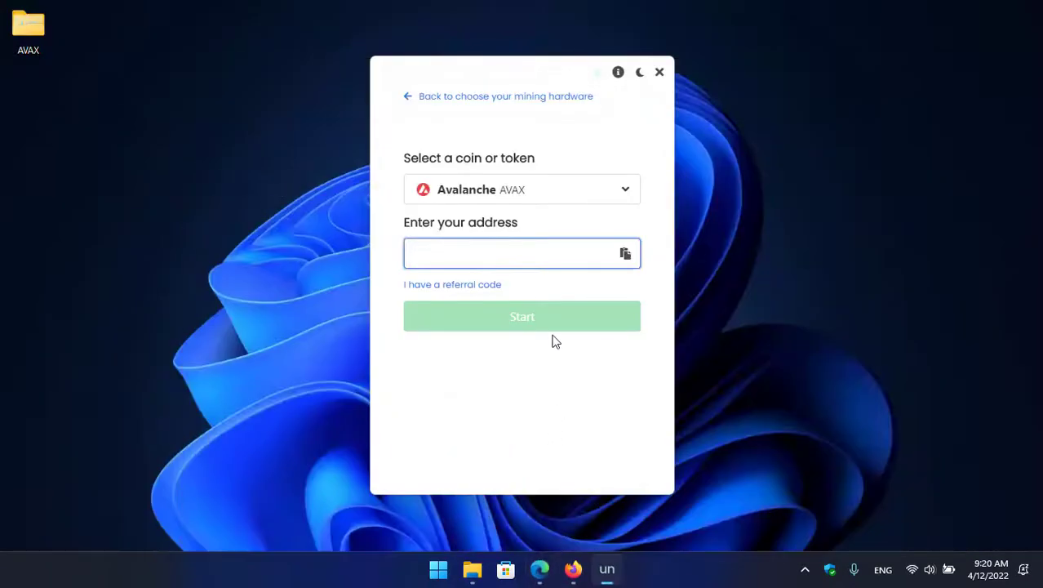
{"action": "key", "text": "ctrl+v"}
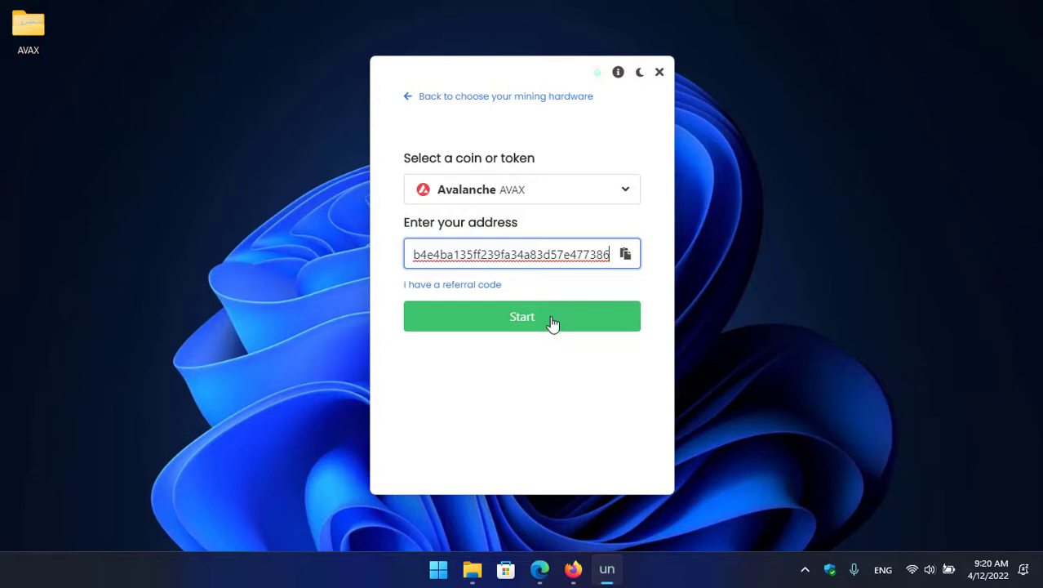
{"action": "left_click", "coordinate": [553, 324]}
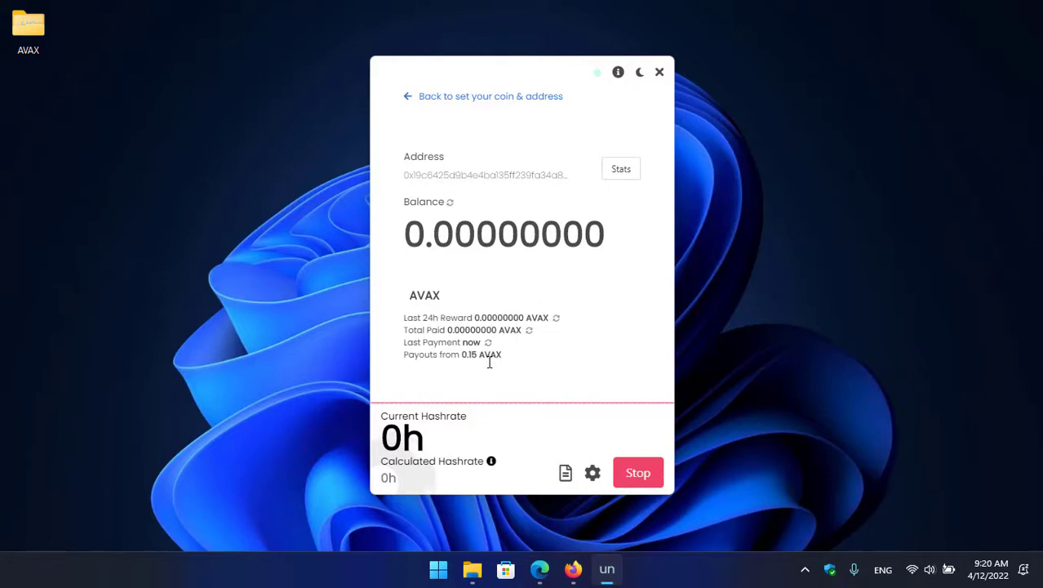
Open the miner's advanced settings and place the cursor in the referral code field.
{"action": "left_click", "coordinate": [592, 473]}
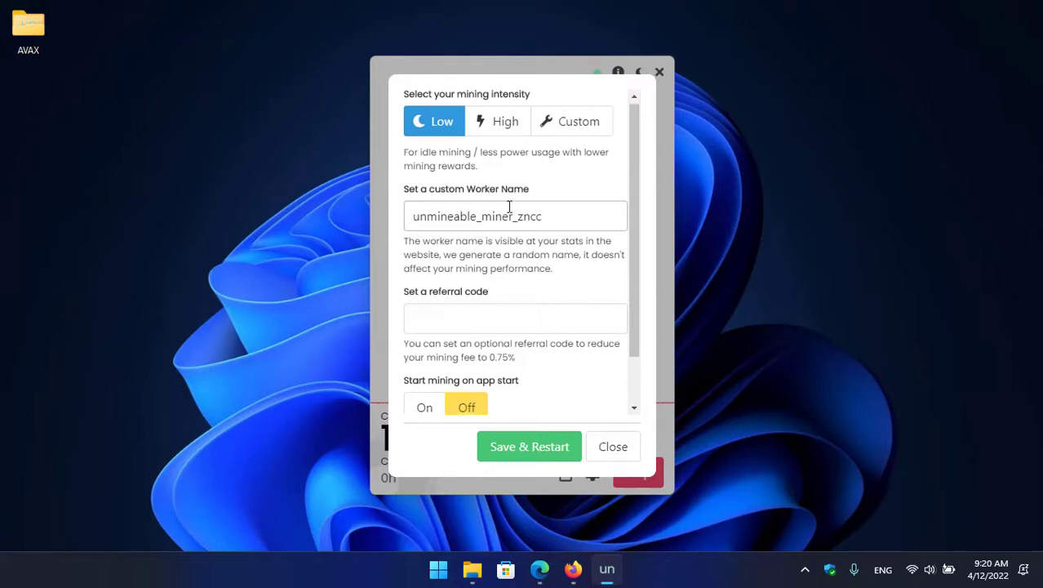
{"action": "scroll", "coordinate": [500, 237], "scroll_direction": "down", "scroll_amount": 1}
{"action": "left_click", "coordinate": [453, 262]}
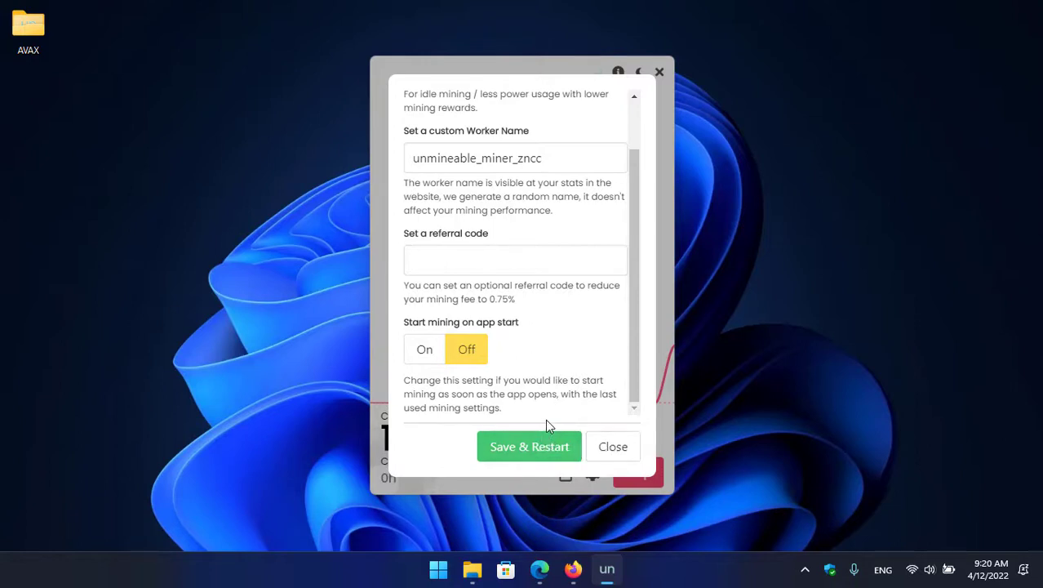
Close the advanced settings dialog so the unMineable AVAX address page appears in Firefox.
{"action": "left_click", "coordinate": [613, 454]}
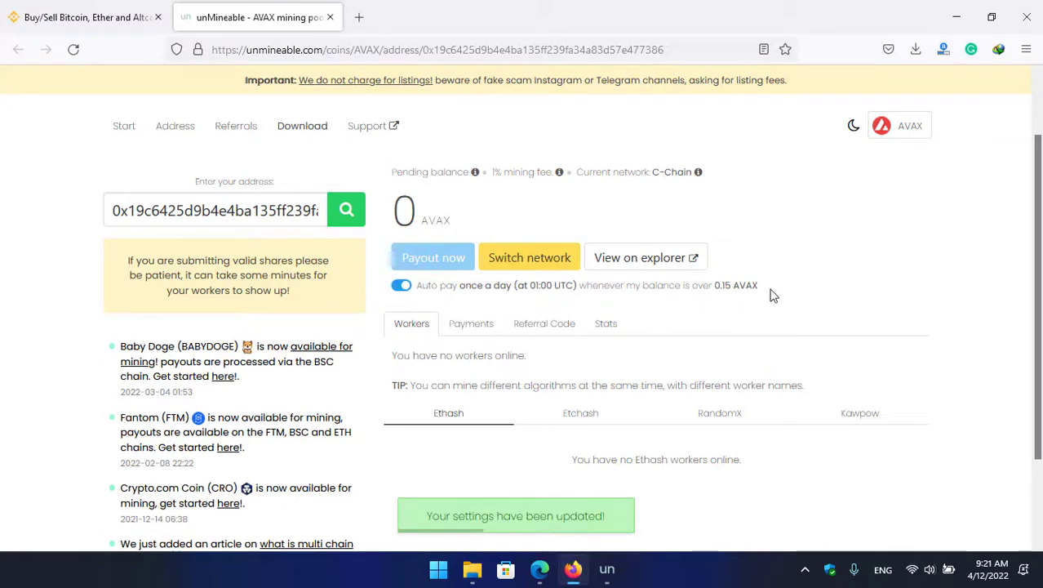
Check the AVAX account's online workers, payments history and referral code.
{"action": "scroll", "coordinate": [772, 294], "scroll_direction": "down", "scroll_amount": 2}
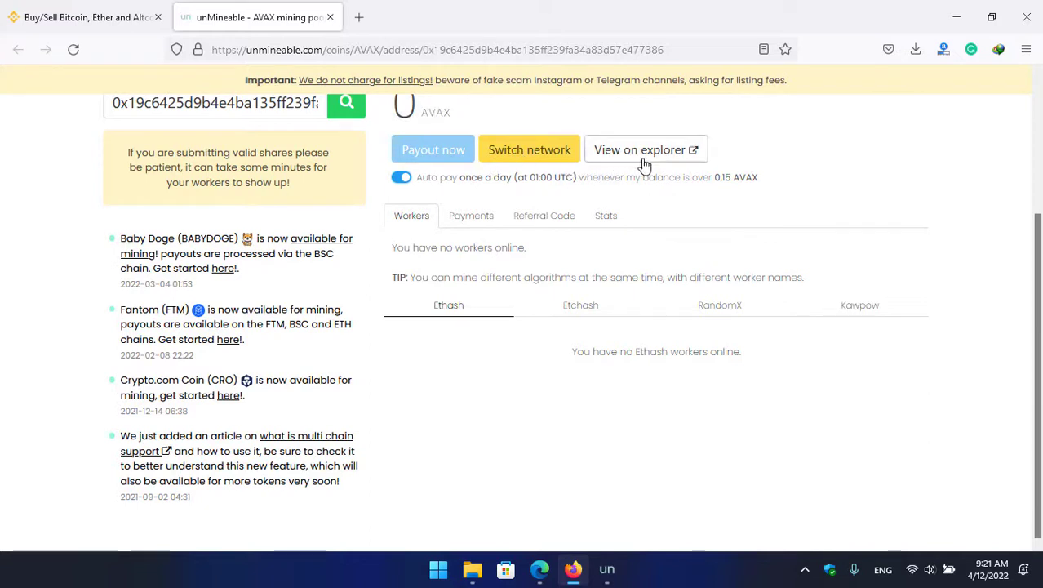
{"action": "left_click", "coordinate": [420, 218]}
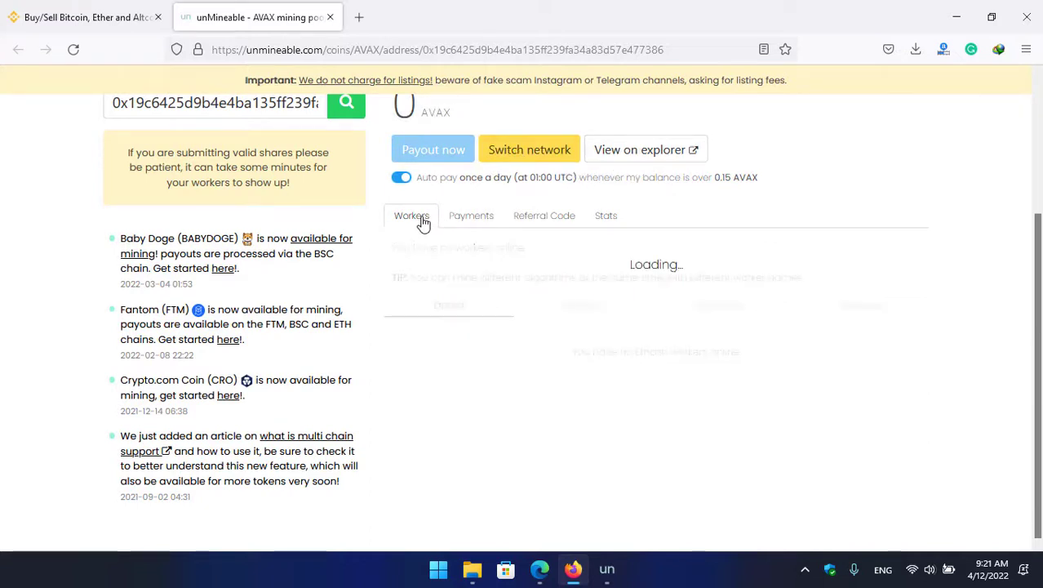
{"action": "left_click", "coordinate": [462, 222]}
{"action": "left_click", "coordinate": [543, 222]}
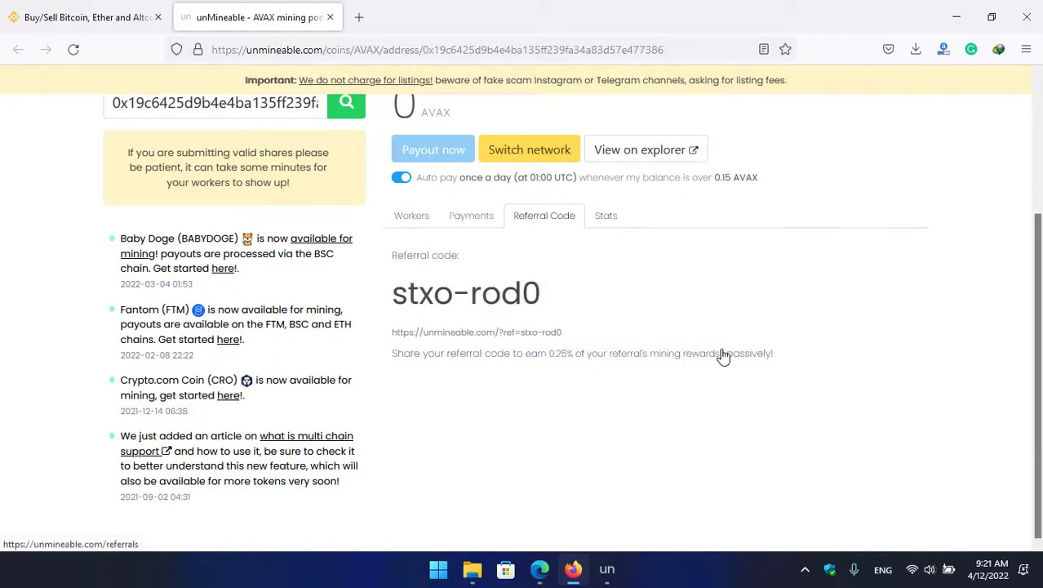
Review the Stats: zero mining, referral and total balances, no rewards over 7 days.
{"action": "left_click", "coordinate": [601, 217]}
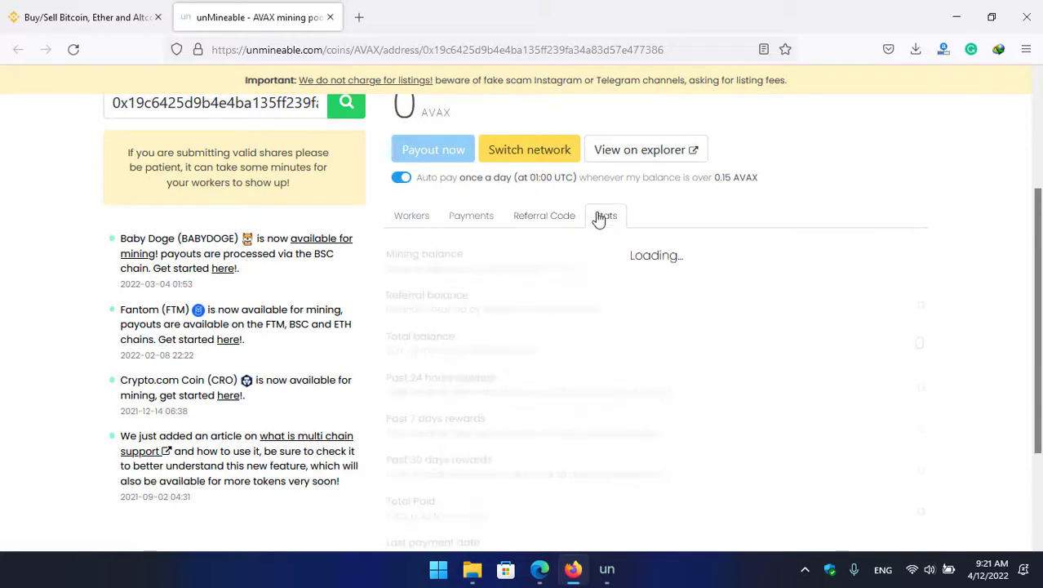
{"action": "scroll", "coordinate": [635, 306], "scroll_direction": "down", "scroll_amount": 3}
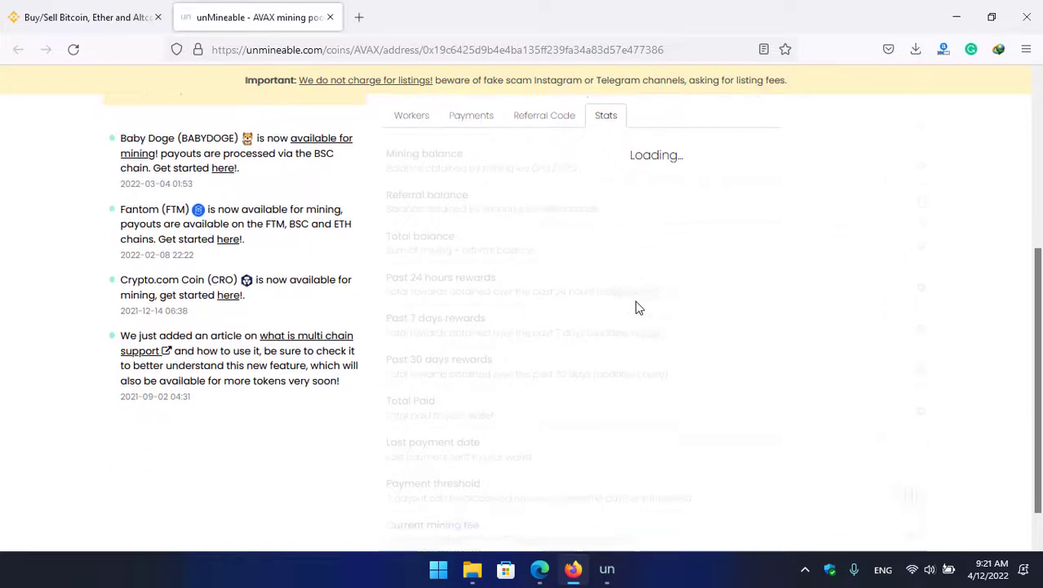
{"action": "scroll", "coordinate": [640, 310], "scroll_direction": "up", "scroll_amount": 2}
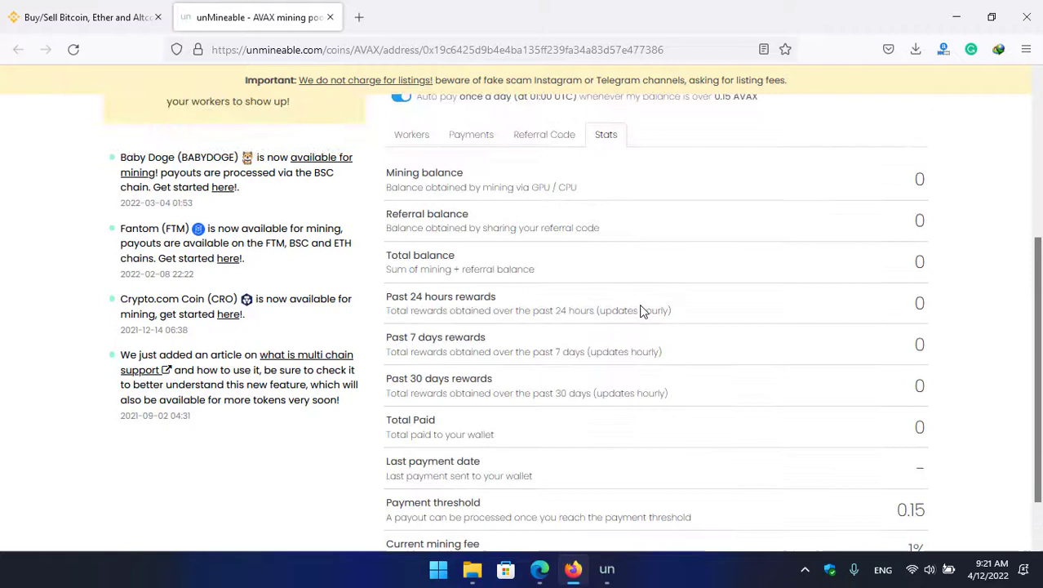
{"action": "scroll", "coordinate": [487, 289], "scroll_direction": "down", "scroll_amount": 2}
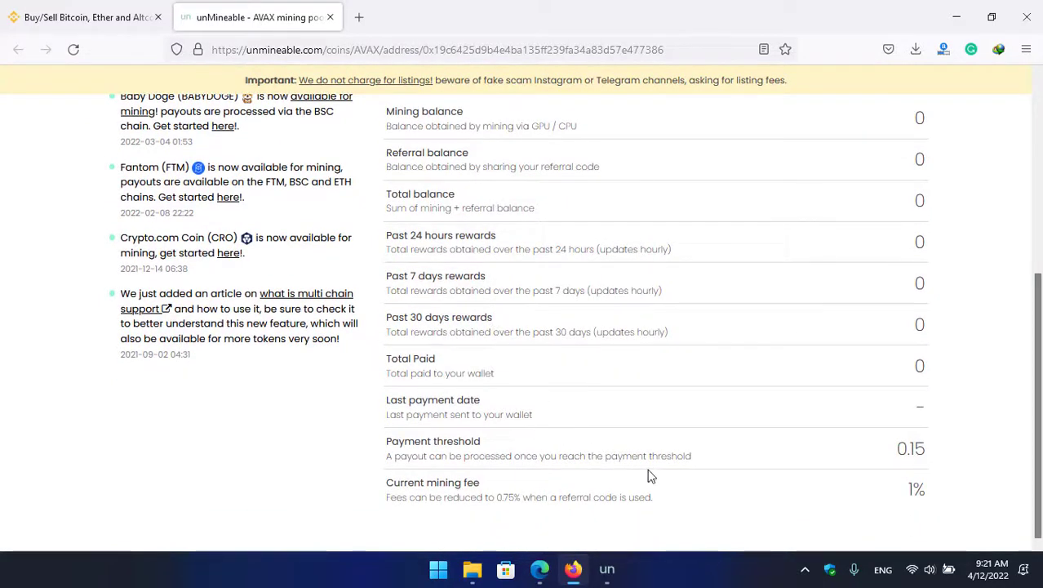
{"action": "scroll", "coordinate": [751, 447], "scroll_direction": "up", "scroll_amount": 8}
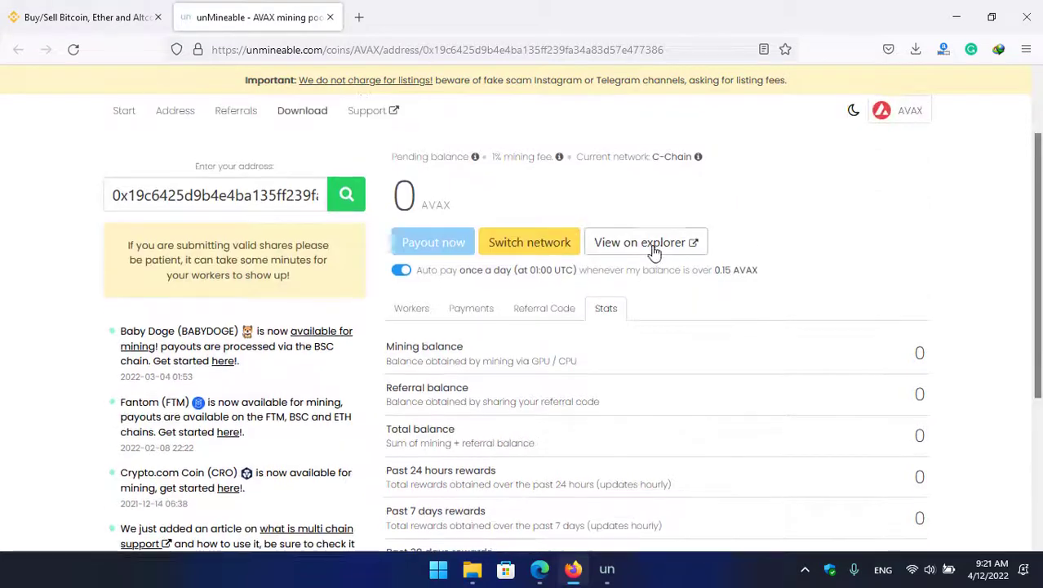
{"action": "left_click", "coordinate": [958, 8]}
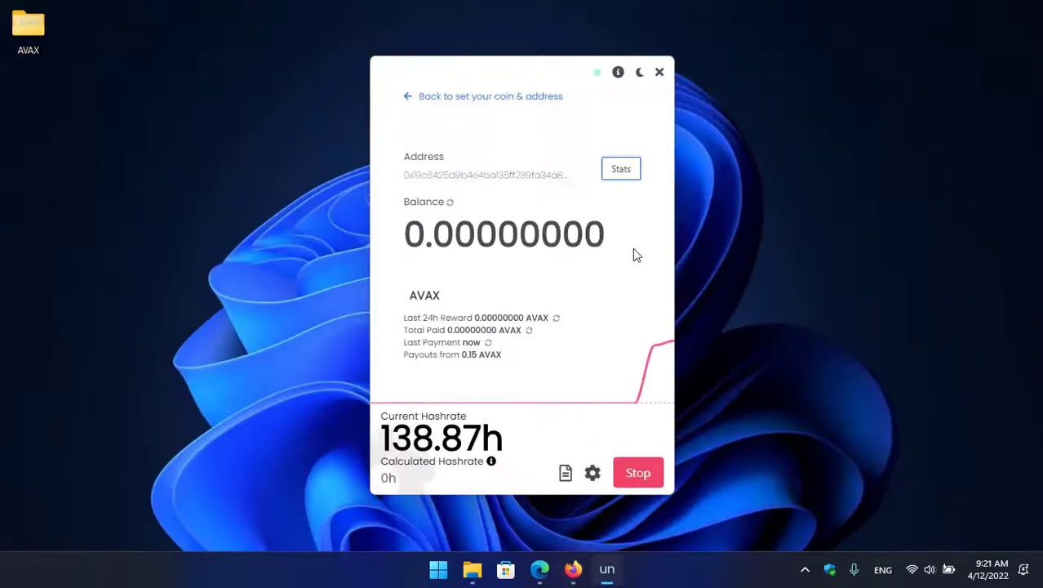